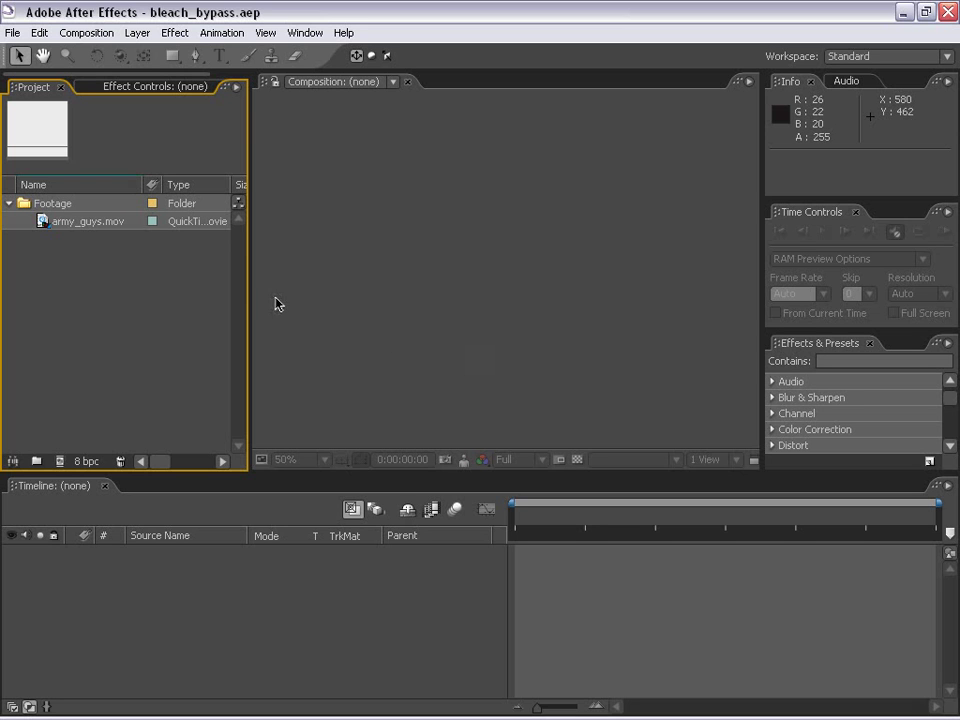
# - Preview the army_guys.mov footage by scrubbing and playing it in the Footage panel
pyautogui.click(42, 222)
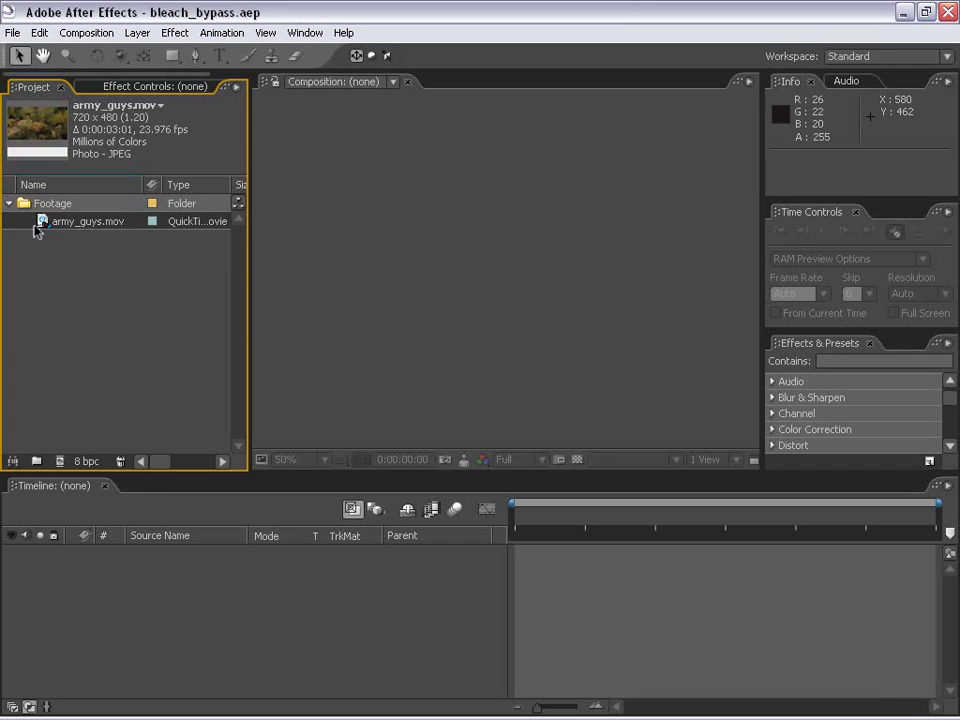
pyautogui.doubleClick(40, 224)
pyautogui.moveTo(71, 503)
pyautogui.mouseDown()
pyautogui.moveTo(369, 505)
pyautogui.moveTo(70, 504)
pyautogui.mouseUp()
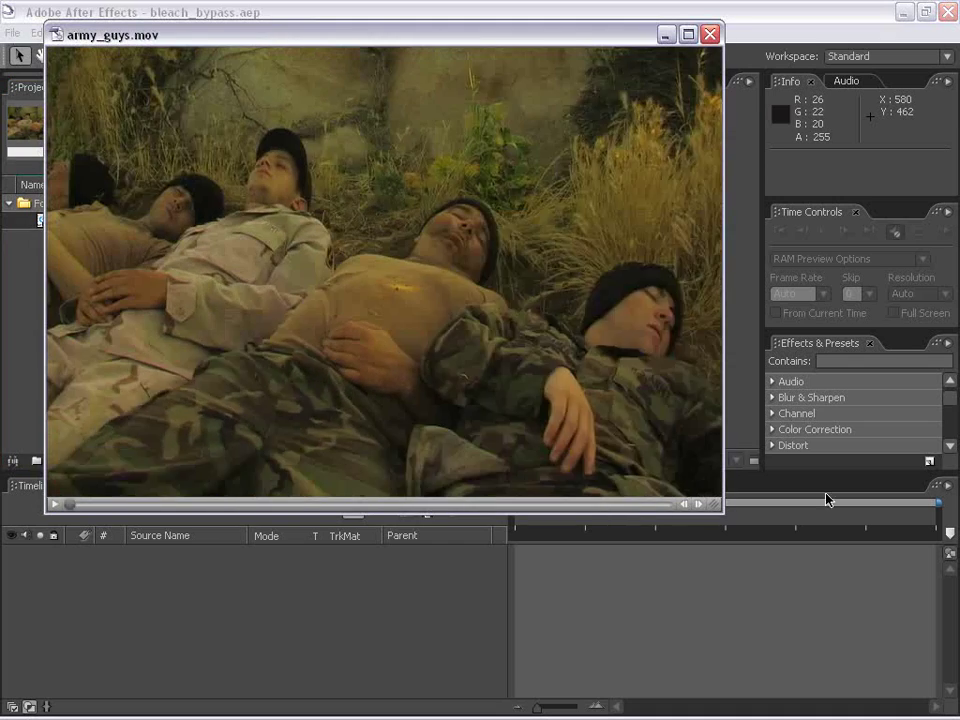
pyautogui.click(54, 504)
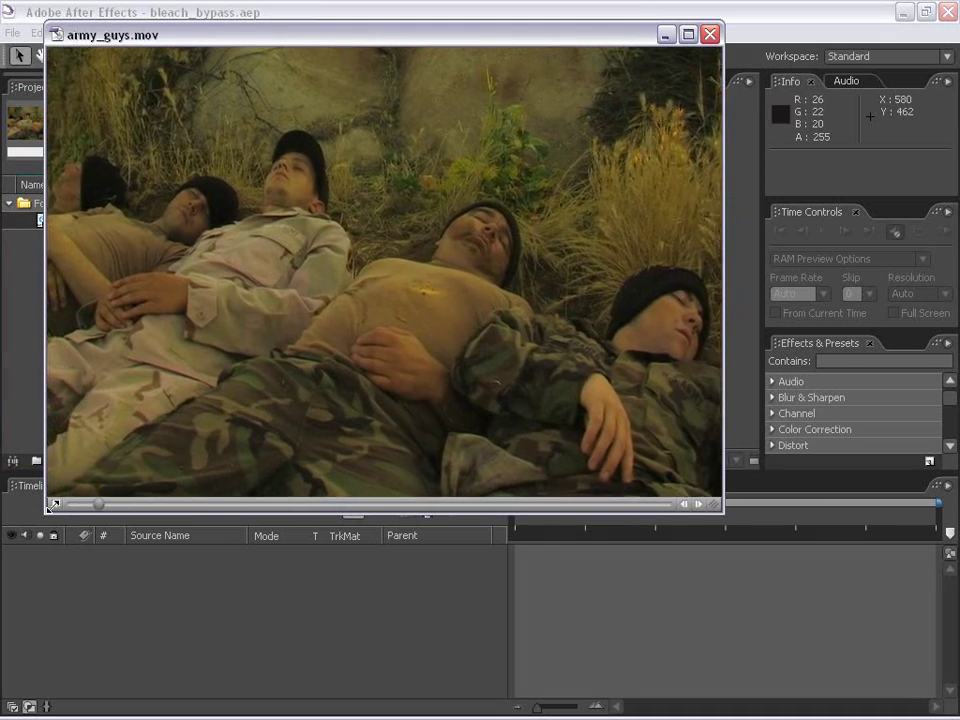
pyautogui.click(709, 34)
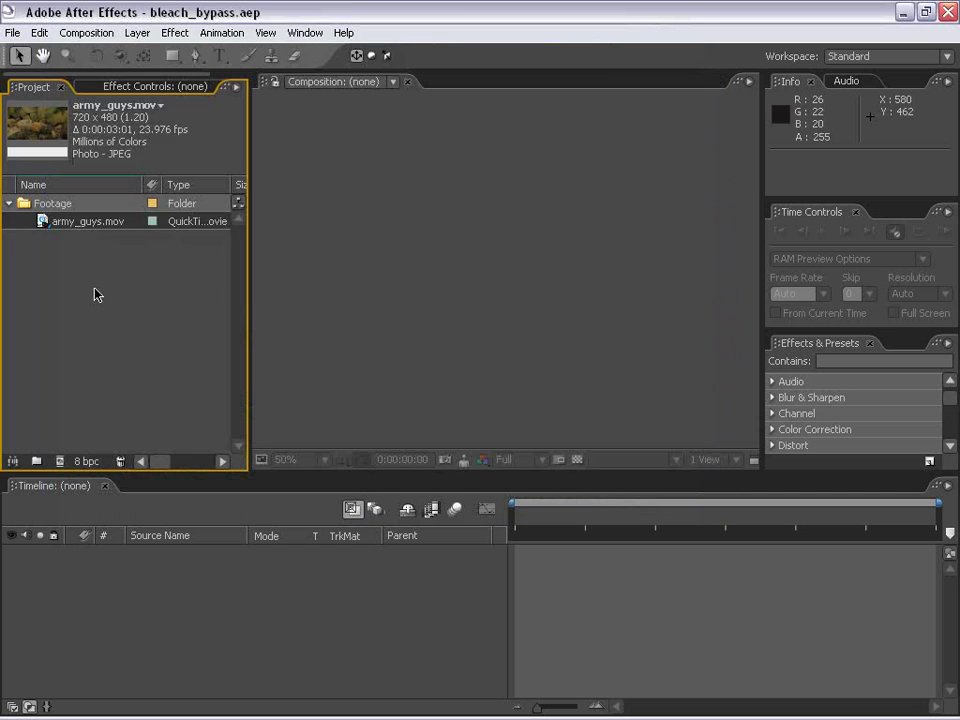
# - Create an army_guys composition from the footage and apply Color Correction > Levels
pyautogui.moveTo(42, 224); pyautogui.dragTo(450, 283)
pyautogui.click(497, 321)
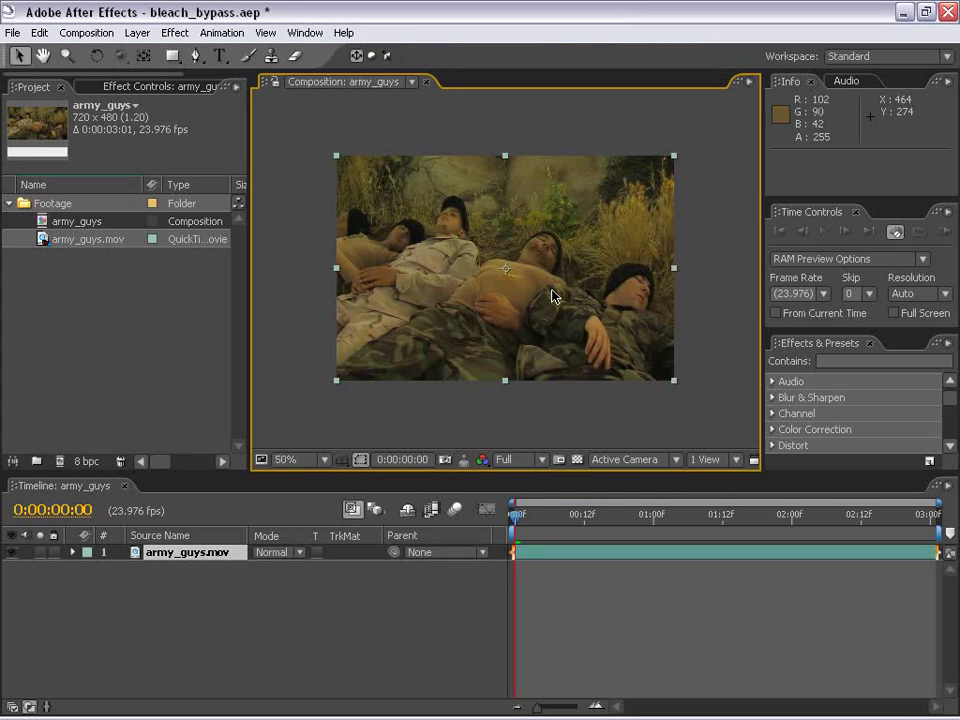
pyautogui.click(175, 33)
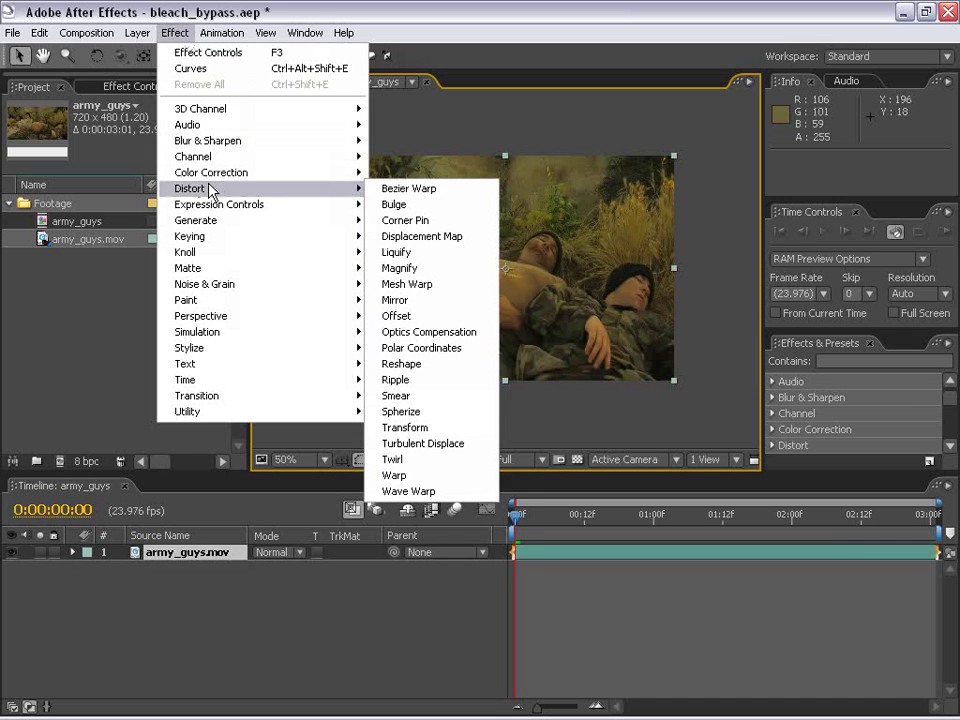
pyautogui.moveTo(210, 177)
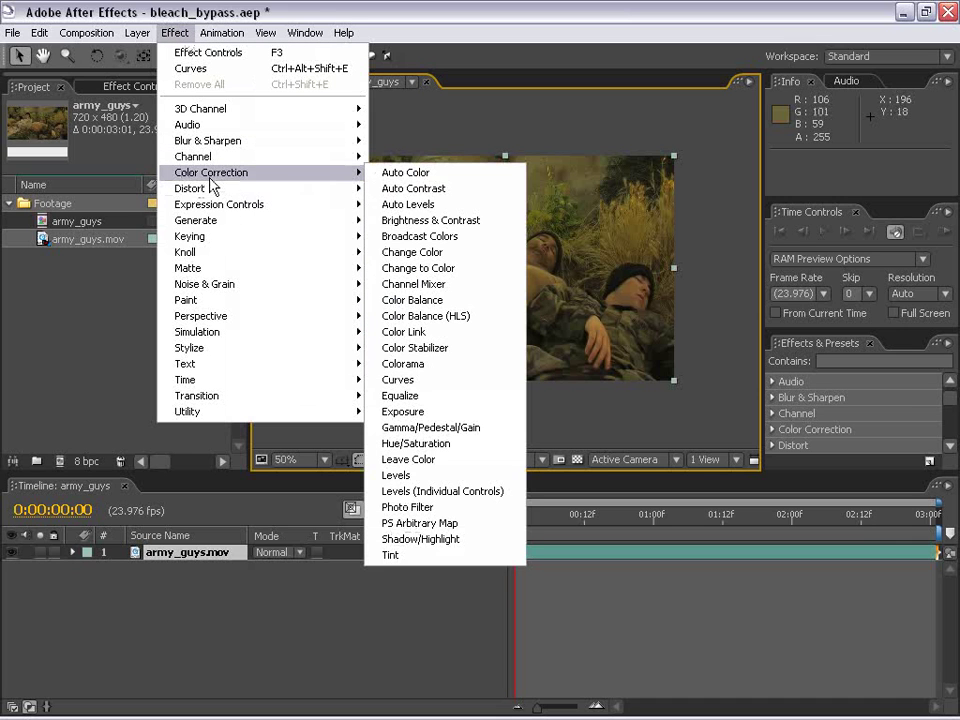
pyautogui.click(410, 479)
# - Set Levels Input Black to 24 and Input White to 158
pyautogui.moveTo(250, 217); pyautogui.dragTo(369, 217)
pyautogui.moveTo(61, 243); pyautogui.dragTo(81, 242)
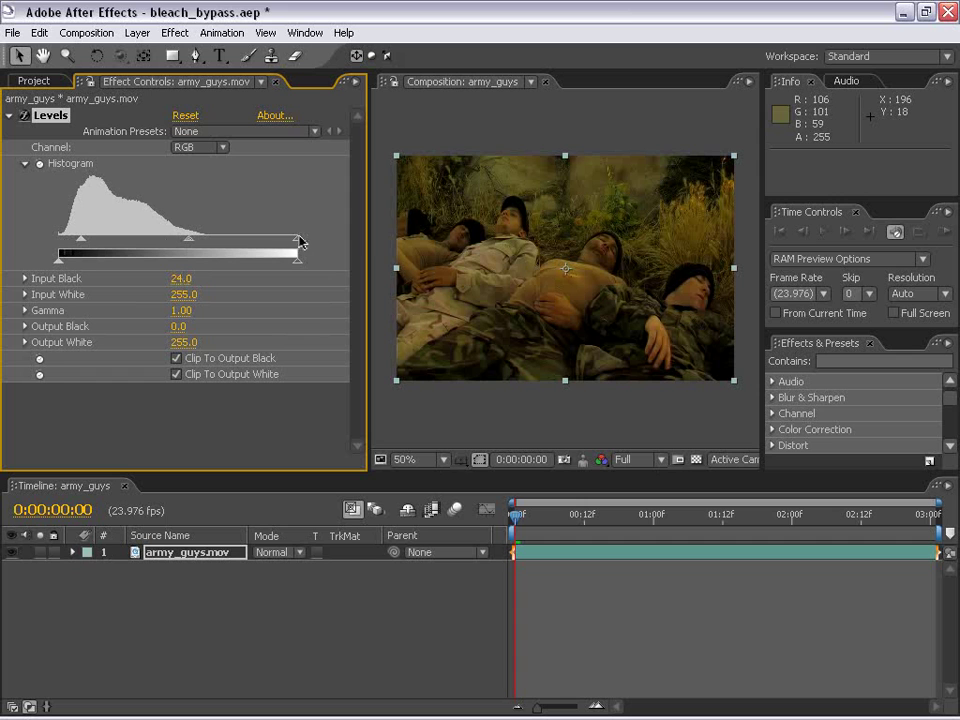
pyautogui.moveTo(297, 240); pyautogui.dragTo(206, 241)
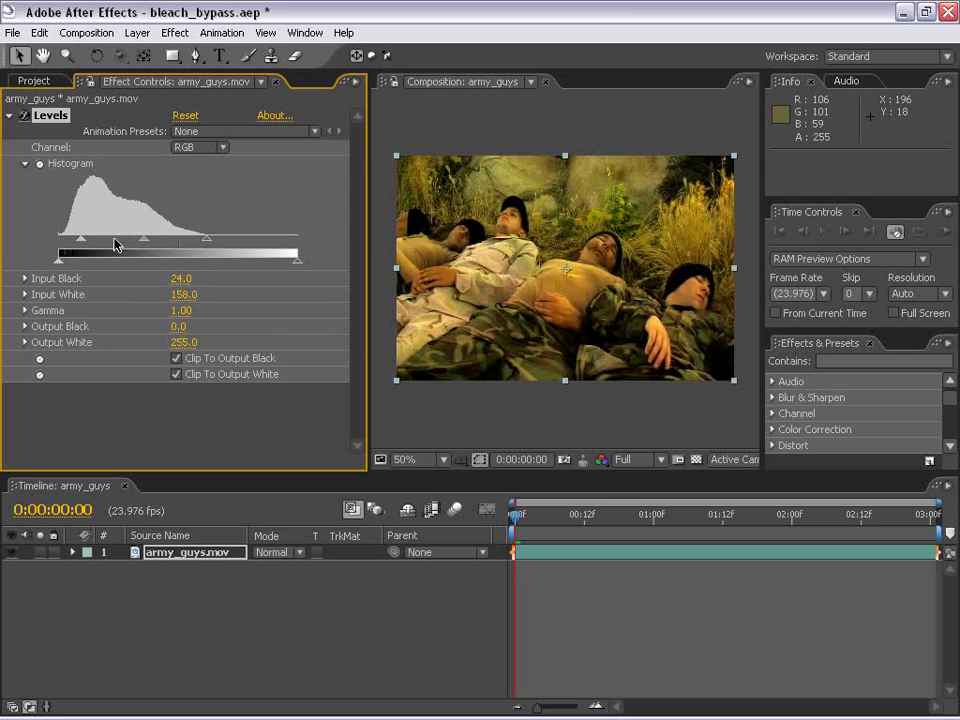
pyautogui.moveTo(206, 241)
pyautogui.mouseDown()
pyautogui.moveTo(186, 243)
pyautogui.moveTo(206, 241)
pyautogui.mouseUp()
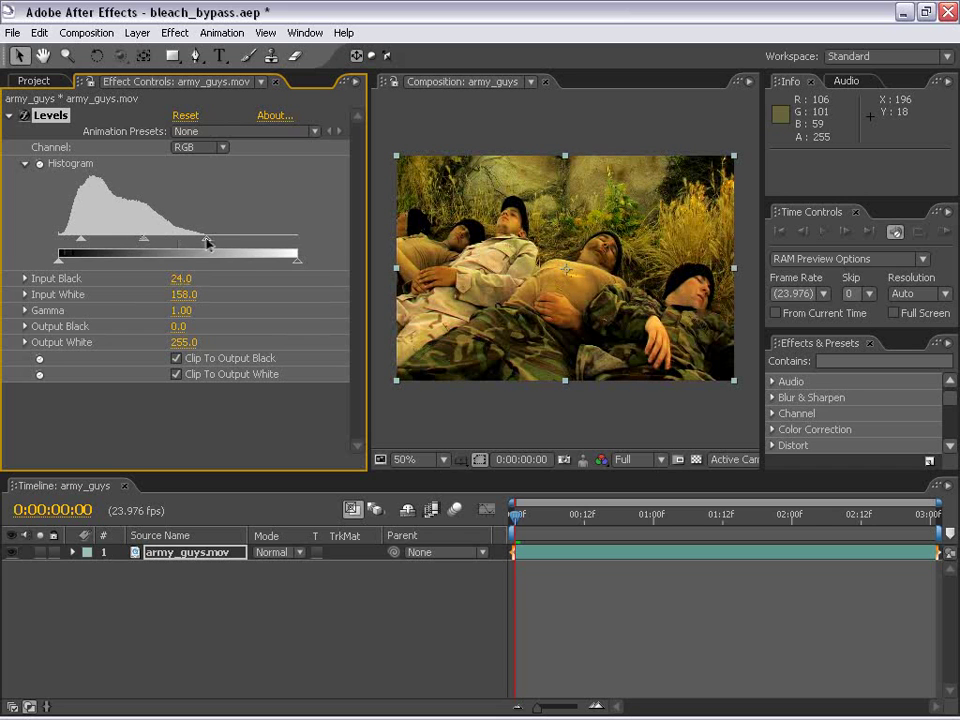
pyautogui.click(11, 115)
# - Switch off Levels and apply Color Correction > Brightness & Contrast to the layer
pyautogui.click(22, 115)
pyautogui.click(175, 32)
pyautogui.moveTo(211, 172)
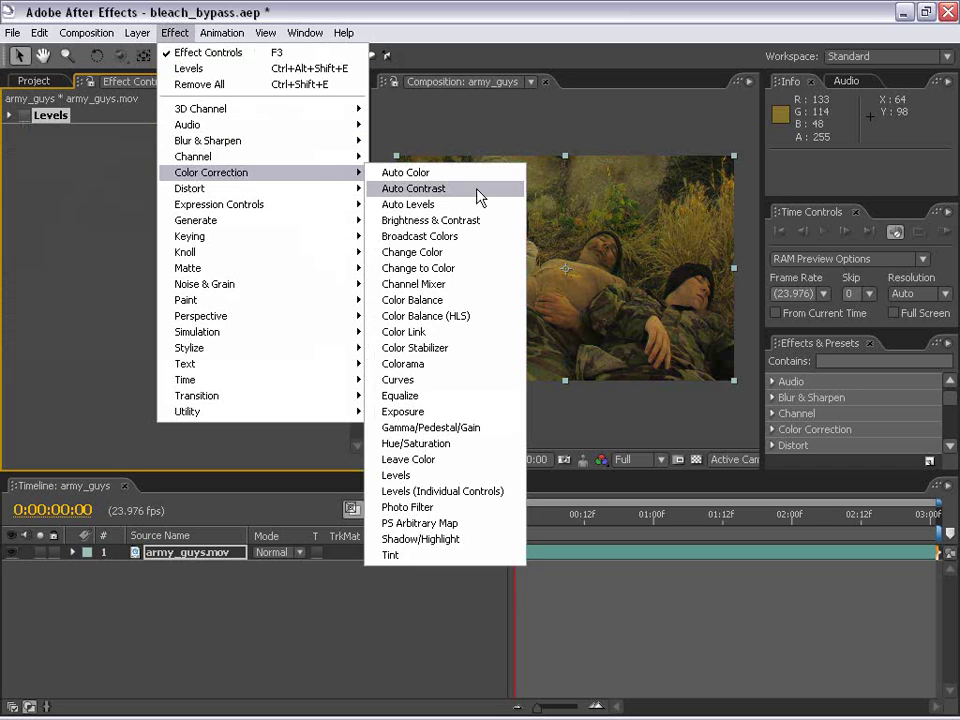
pyautogui.click(465, 220)
# - Set Brightness to 27 and Contrast to 51
pyautogui.moveTo(178, 163); pyautogui.dragTo(229, 178)
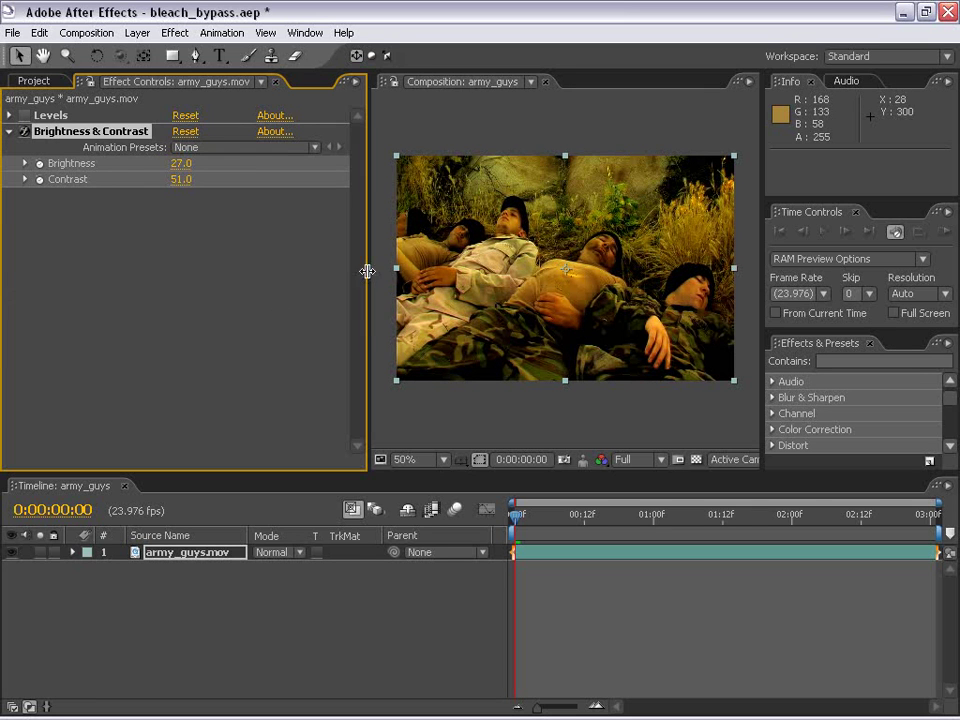
pyautogui.moveTo(367, 271); pyautogui.dragTo(254, 271)
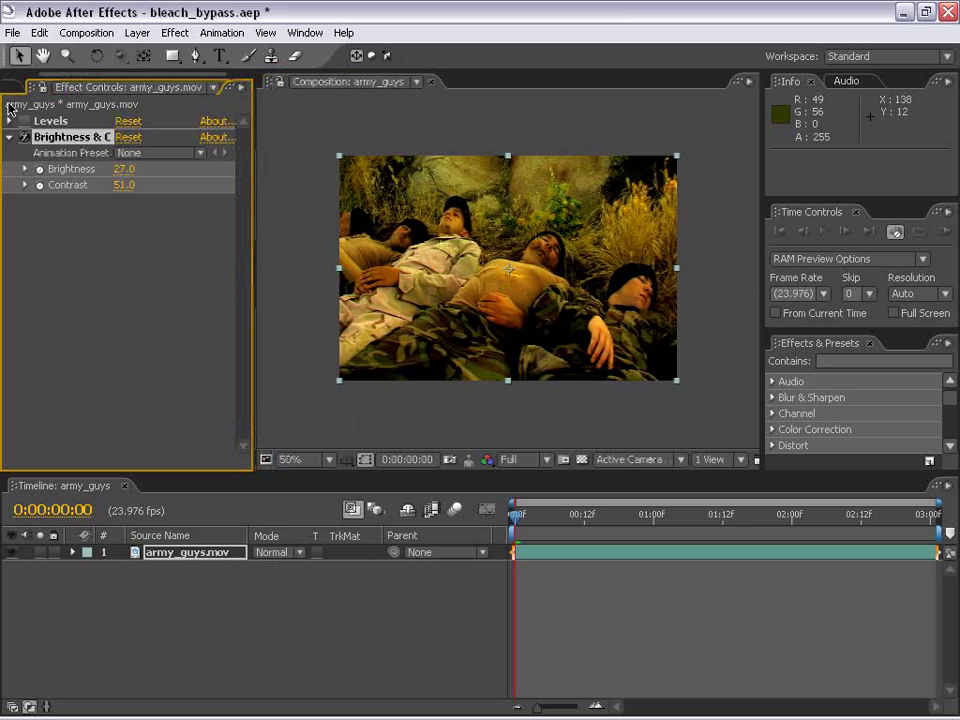
pyautogui.scroll(2, 508, 279)
pyautogui.scroll(-2, 450, 300)
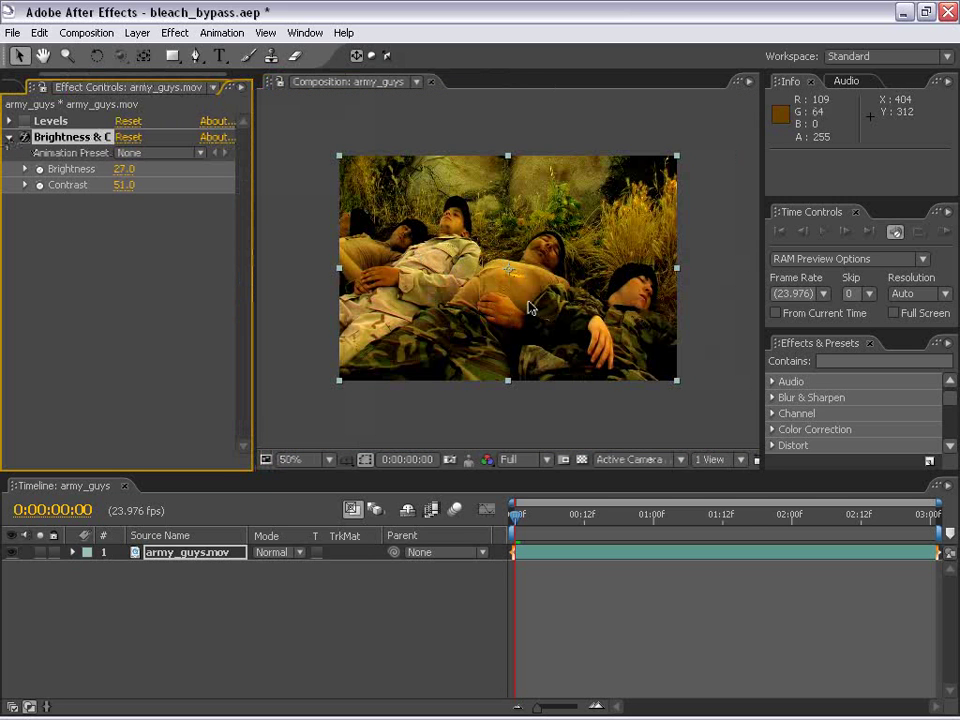
pyautogui.scroll(2, 529, 304)
pyautogui.scroll(-2, 456, 259)
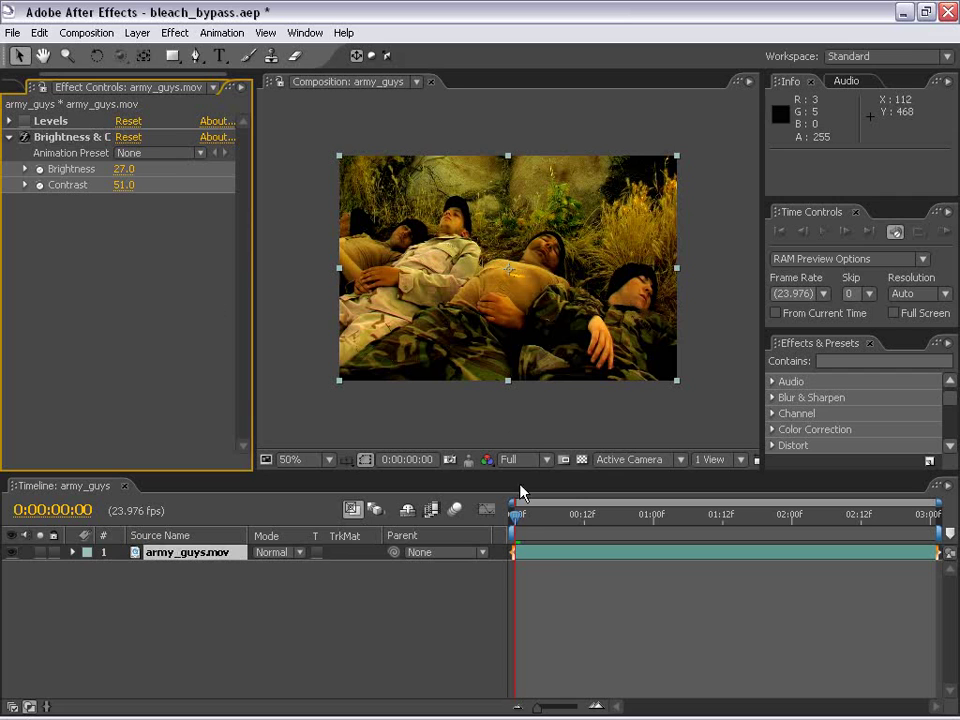
# - Duplicate the army_guys.mov layer with Ctrl+D and select the top copy
pyautogui.click(540, 570)
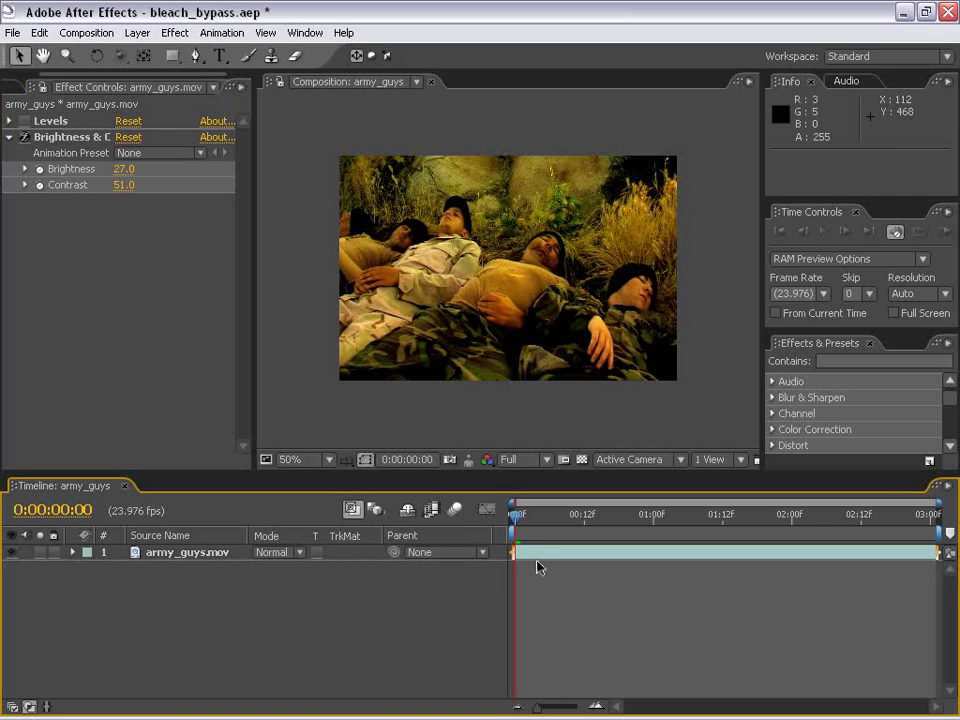
pyautogui.click(543, 556)
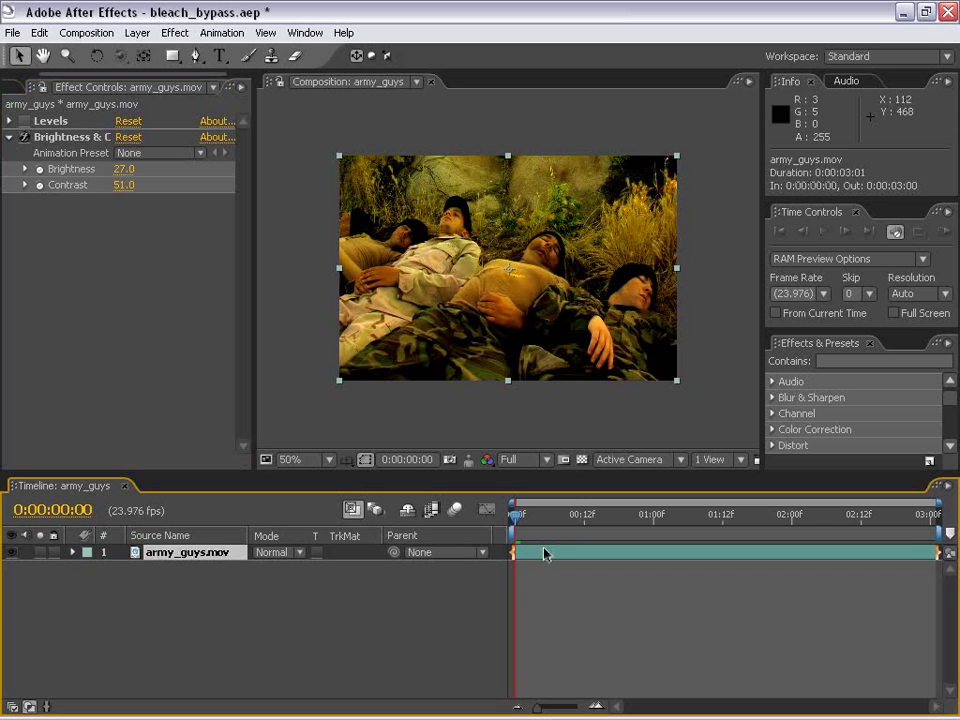
pyautogui.hotkey('ctrl', 'd')
pyautogui.click(538, 590)
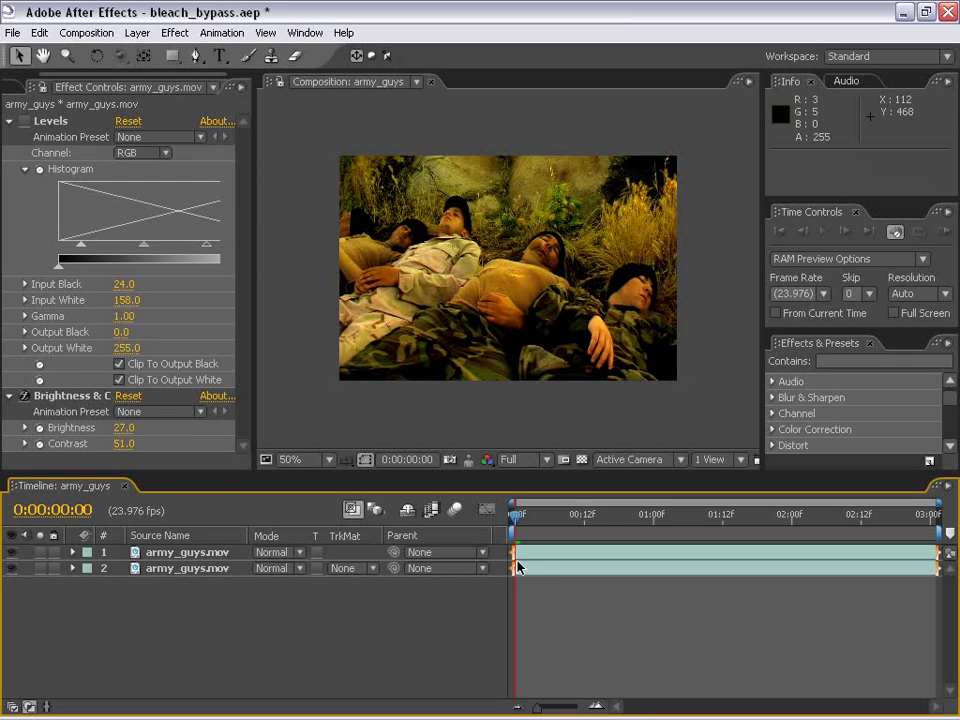
pyautogui.click(527, 558)
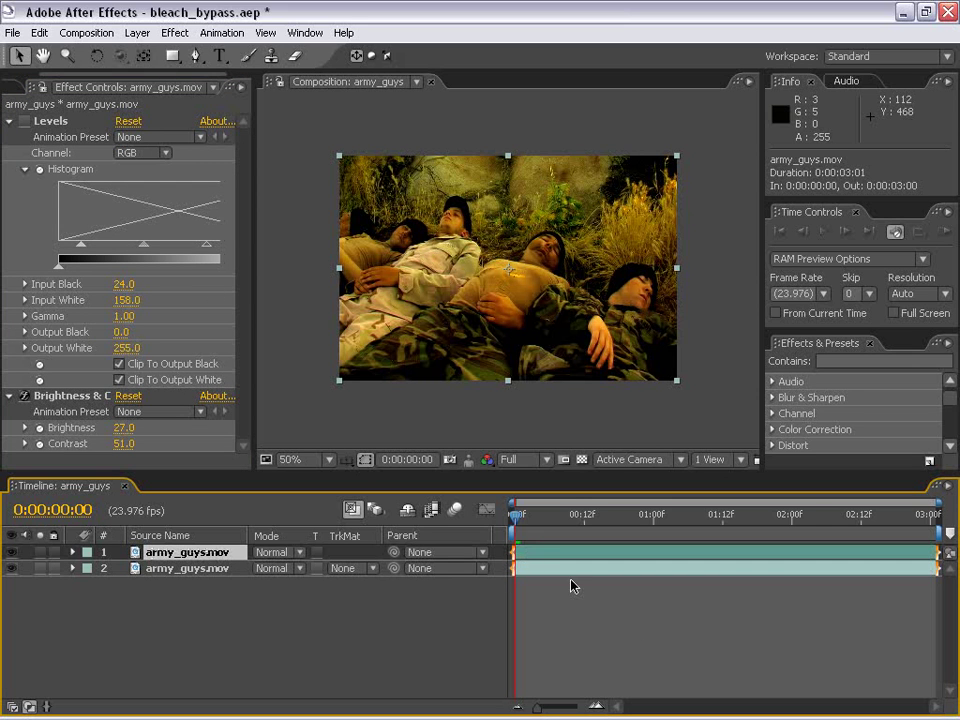
# - Delete Levels and Brightness & Contrast from the top army_guys.mov layer
pyautogui.click(9, 121)
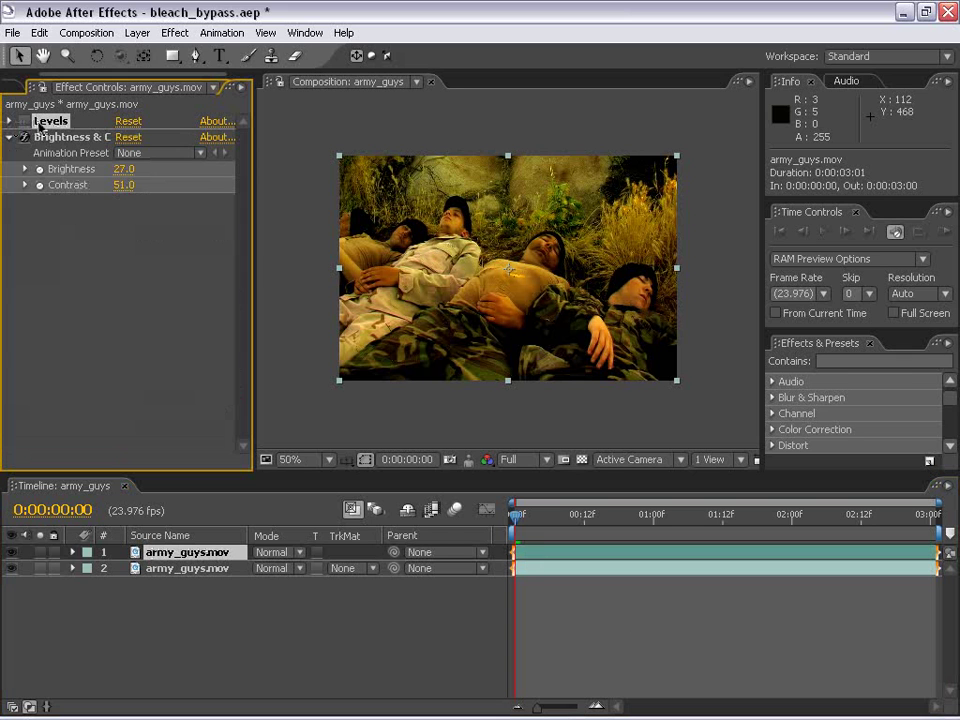
pyautogui.click(52, 139)
pyautogui.press('Delete')
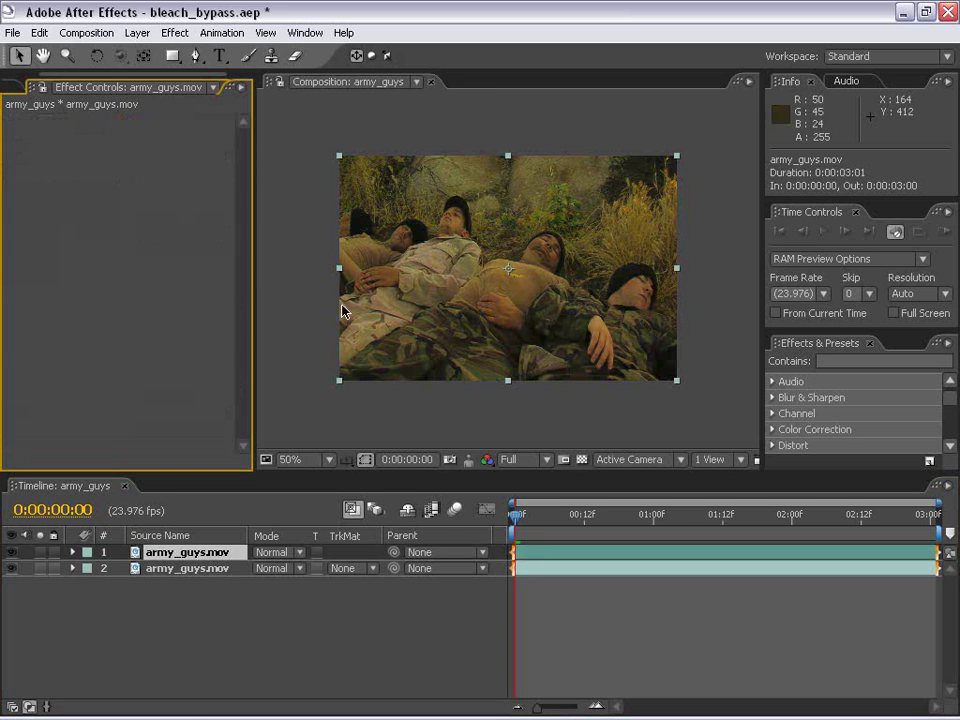
# - Compare the ungraded top copy with the graded one by toggling its visibility
pyautogui.click(538, 309)
pyautogui.press('`')
pyautogui.press('.')
pyautogui.press(',')
pyautogui.press('`')
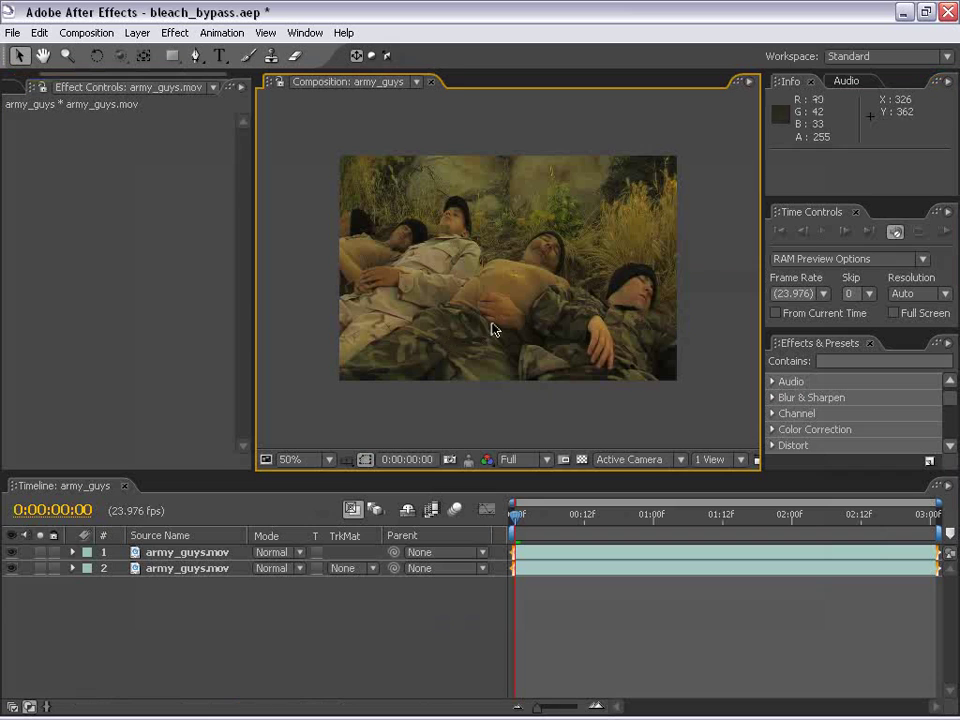
pyautogui.click(13, 553)
pyautogui.click(13, 553)
pyautogui.click(13, 553)
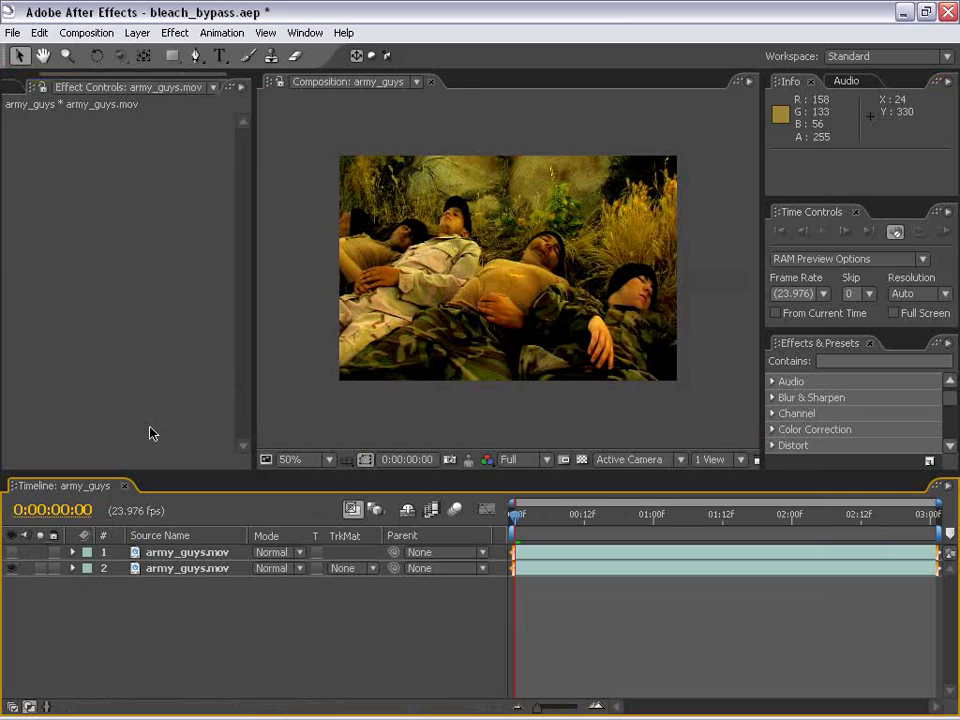
pyautogui.click(11, 554)
# - Set the top army_guys.mov layer's blending mode to Color
pyautogui.click(190, 553)
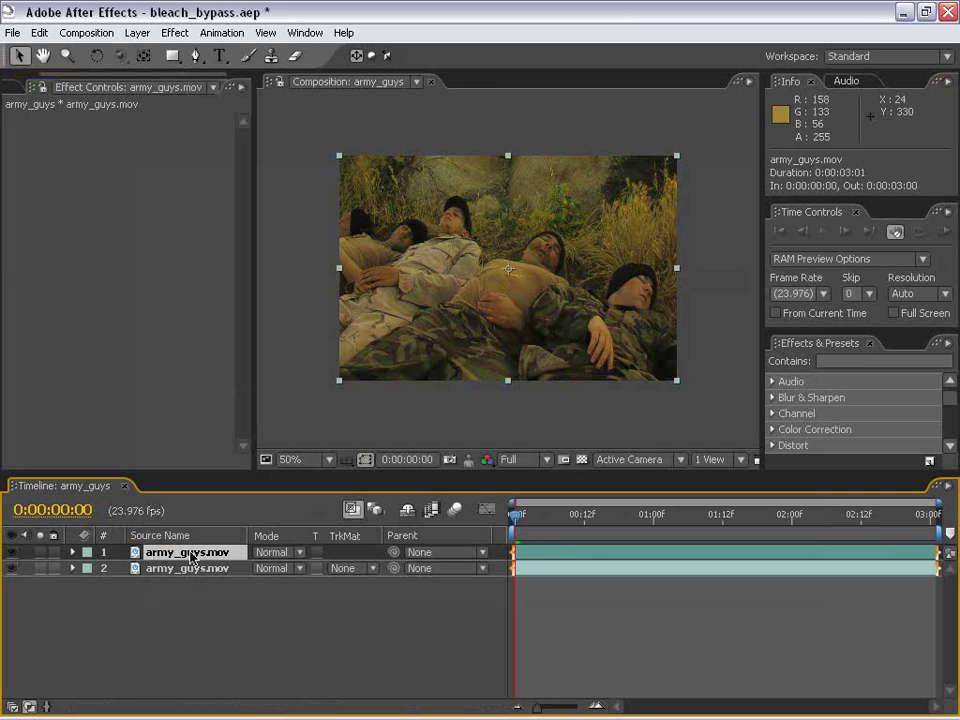
pyautogui.click(277, 552)
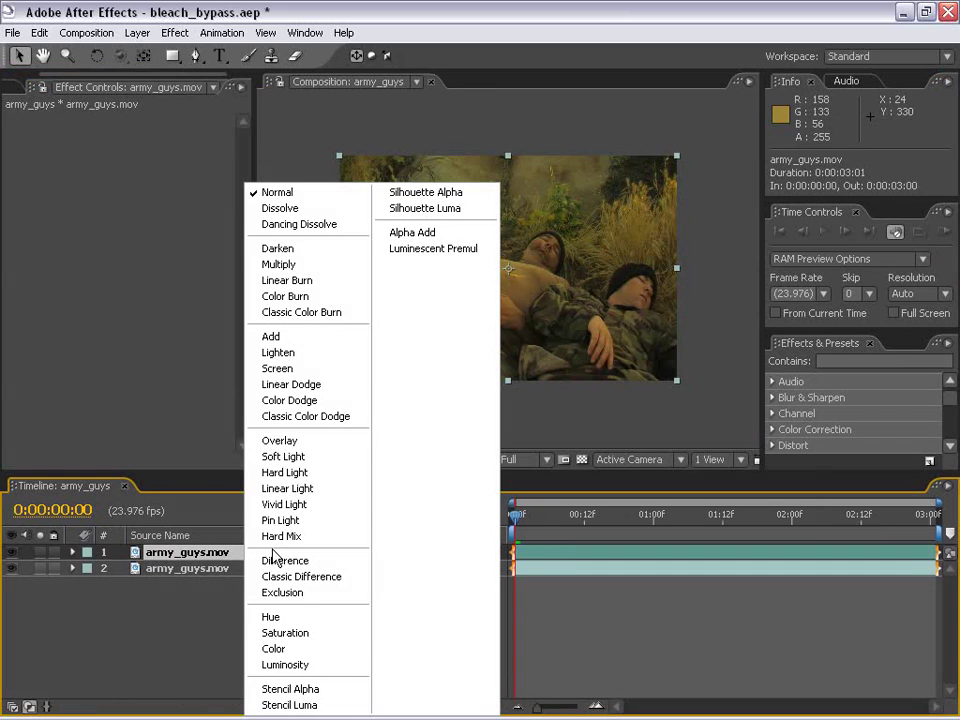
pyautogui.click(275, 650)
# - Compare the Color-mode result by toggling the top layer and the lower layer's effects
pyautogui.press('`')
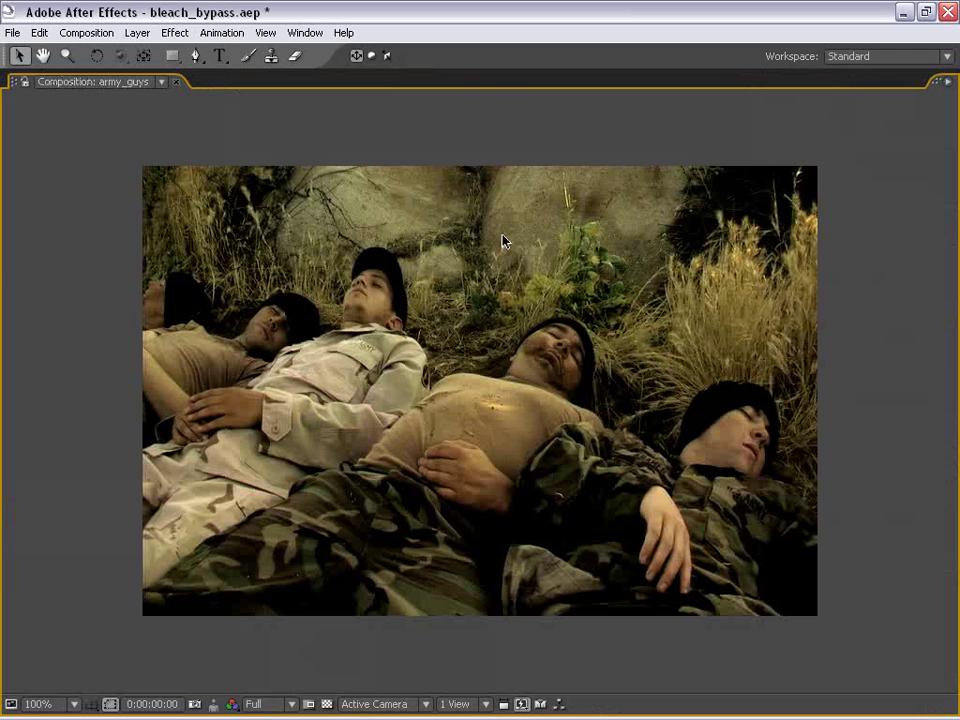
pyautogui.press('`')
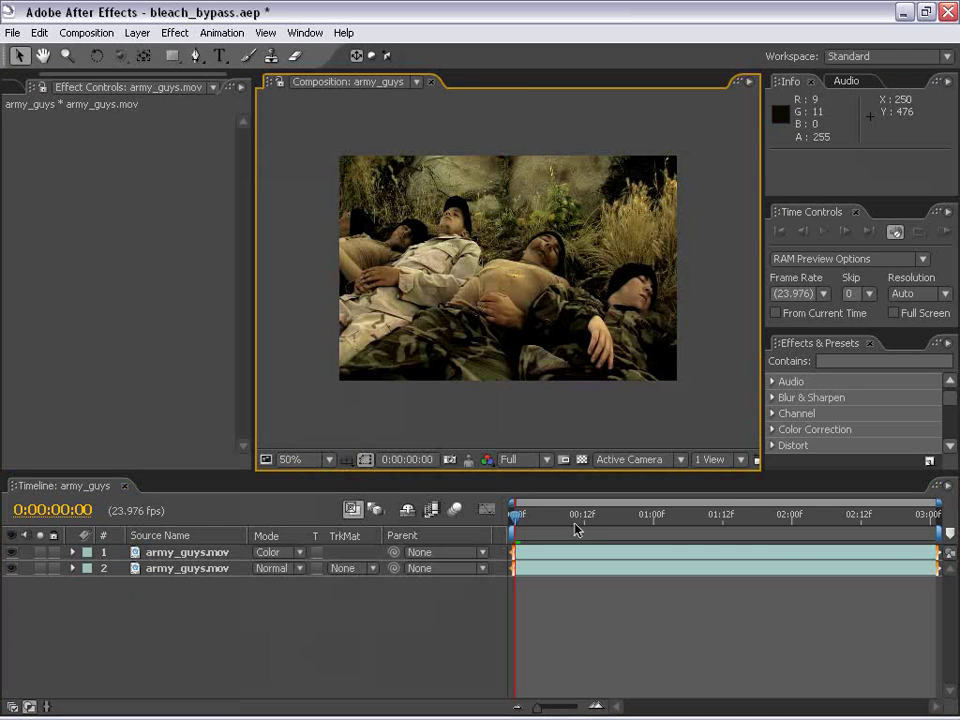
pyautogui.click(12, 553)
pyautogui.click(12, 553)
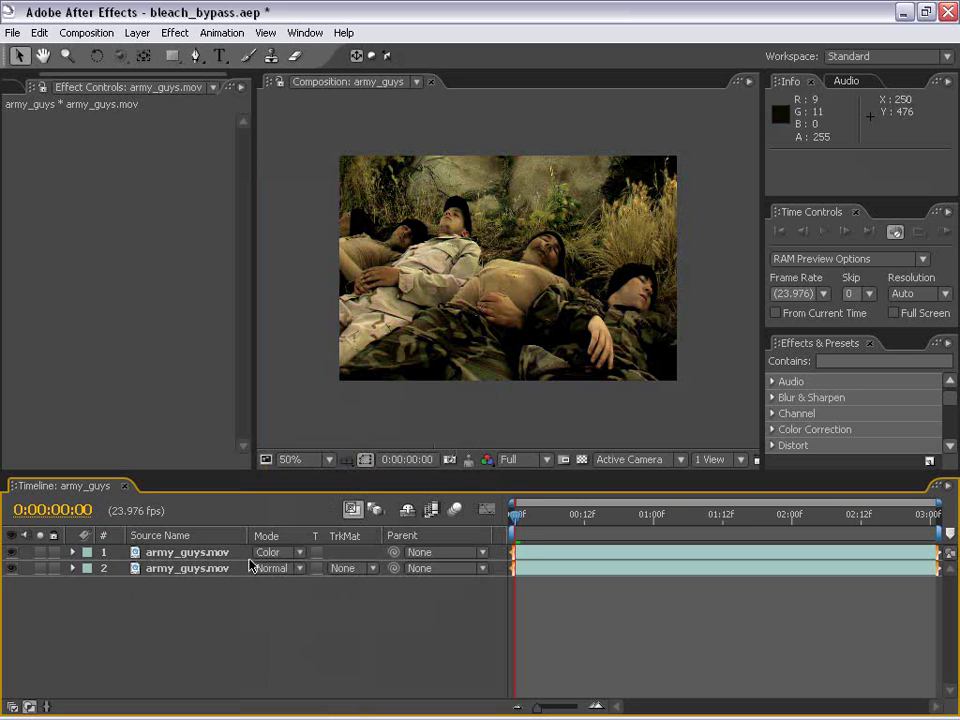
pyautogui.press('F4')
pyautogui.click(302, 568)
pyautogui.click(302, 568)
pyautogui.click(302, 568)
pyautogui.click(302, 568)
pyautogui.scroll(1, 529, 353)
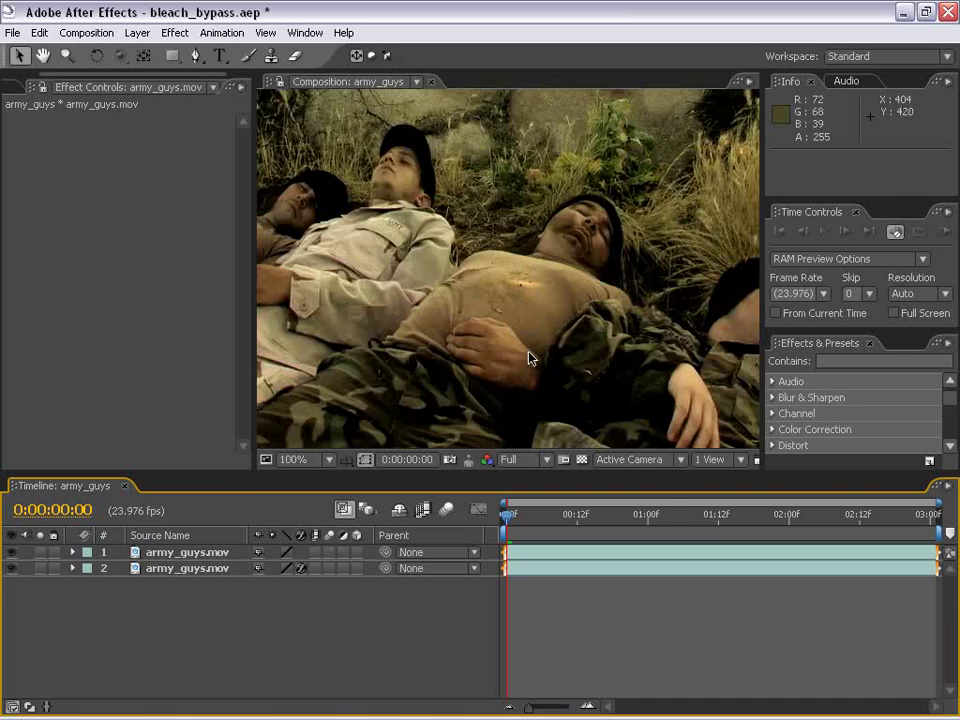
pyautogui.press('`')
pyautogui.scroll(-1, 466, 395)
pyautogui.press('`')
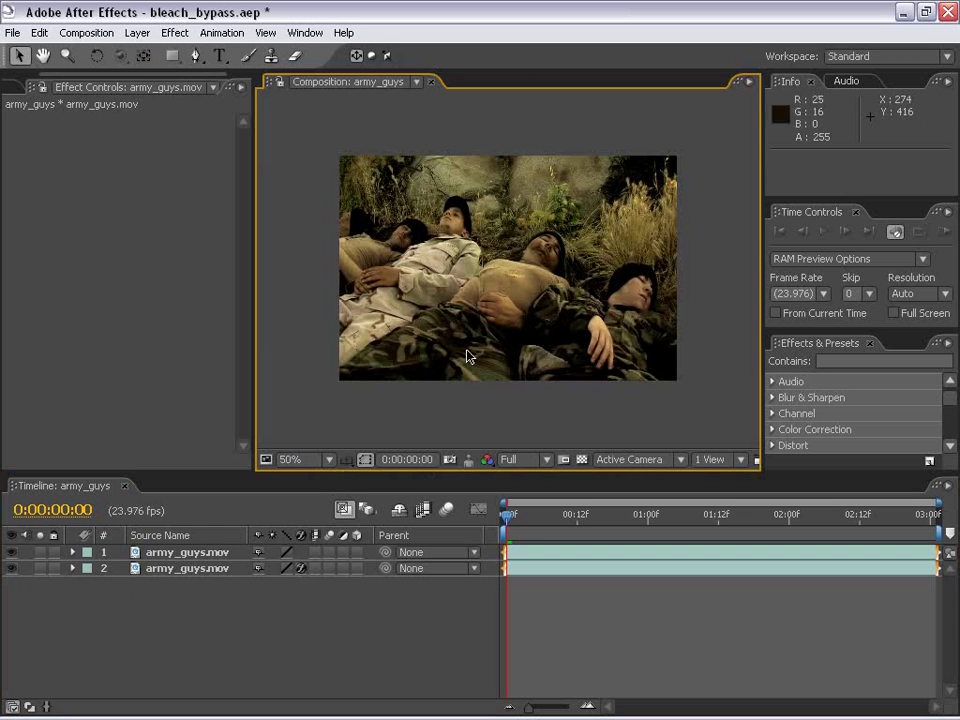
pyautogui.click(302, 568)
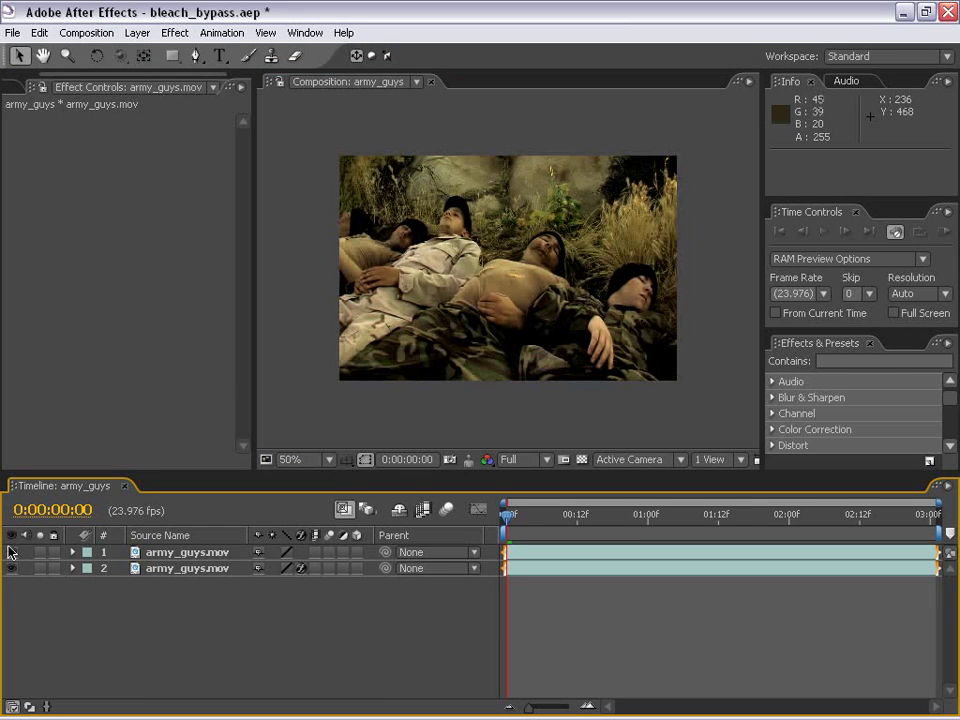
pyautogui.click(177, 560)
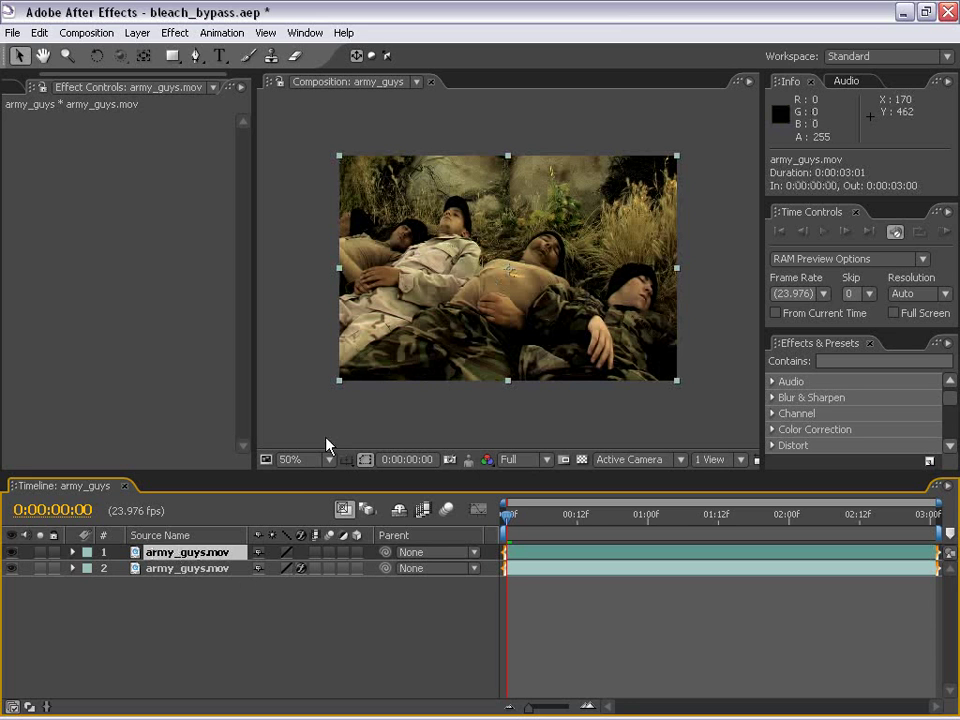
pyautogui.press('F4')
pyautogui.click(275, 552)
pyautogui.click(187, 556)
pyautogui.click(11, 552)
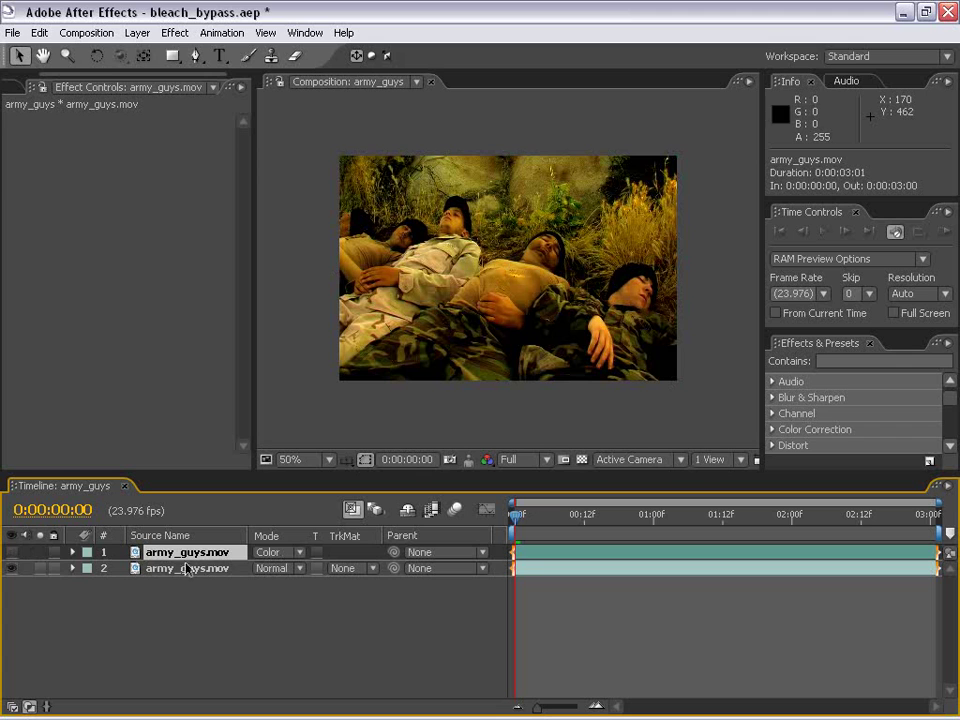
pyautogui.click(188, 568)
pyautogui.click(11, 552)
pyautogui.click(185, 552)
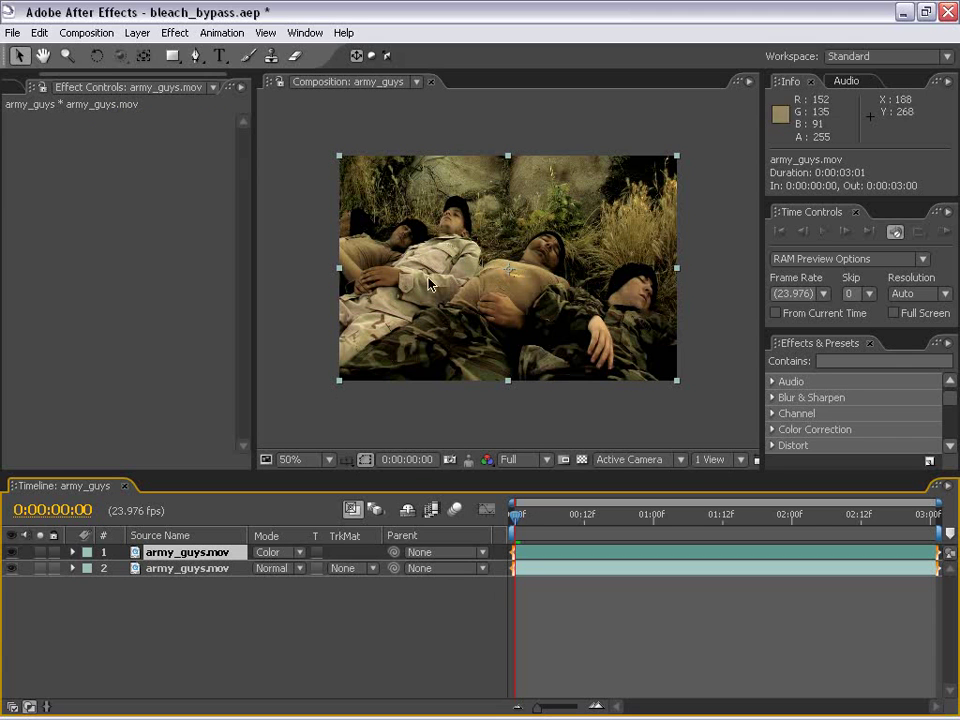
pyautogui.click(602, 641)
# - Create a new solid layer coloured gray 919191
pyautogui.click(137, 33)
pyautogui.moveTo(335, 51)
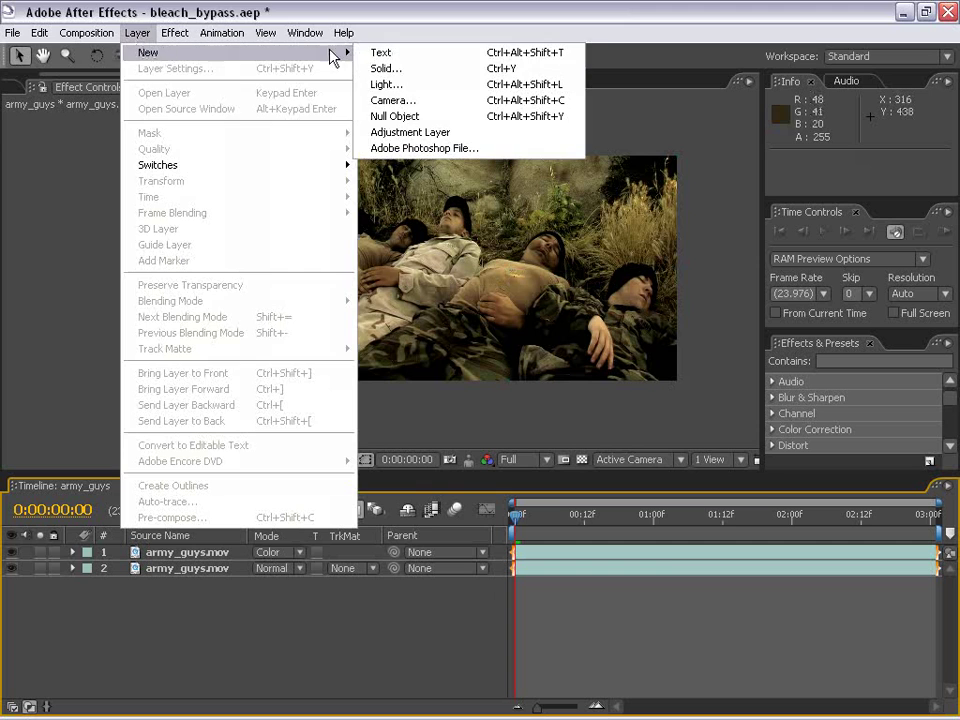
pyautogui.click(378, 67)
pyautogui.click(394, 494)
pyautogui.click(324, 366)
pyautogui.moveTo(324, 366); pyautogui.dragTo(300, 379)
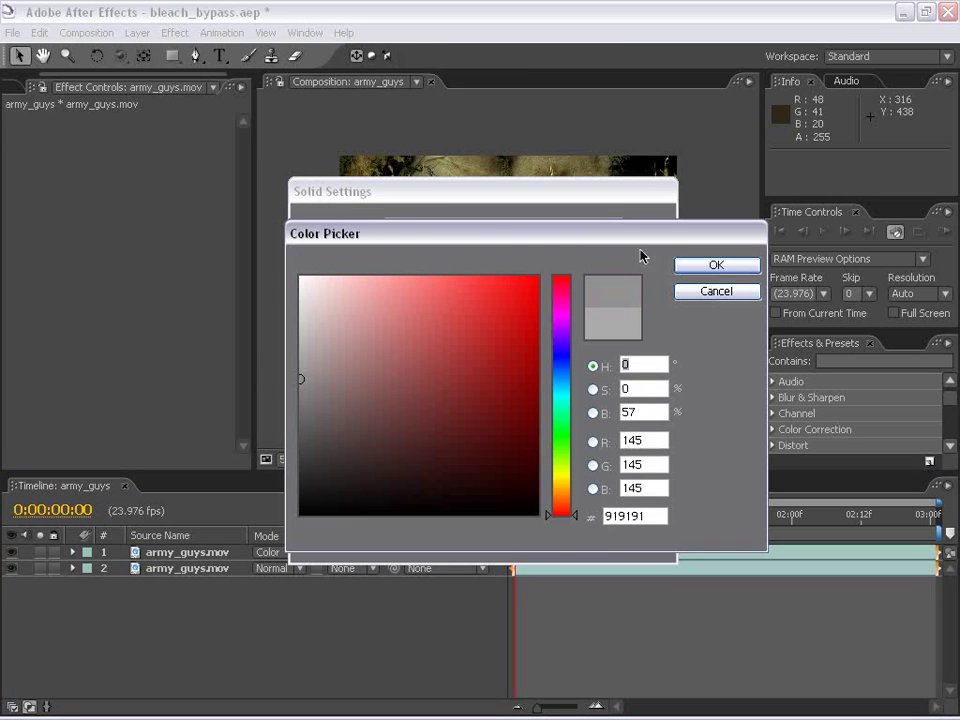
pyautogui.click(716, 265)
pyautogui.click(510, 540)
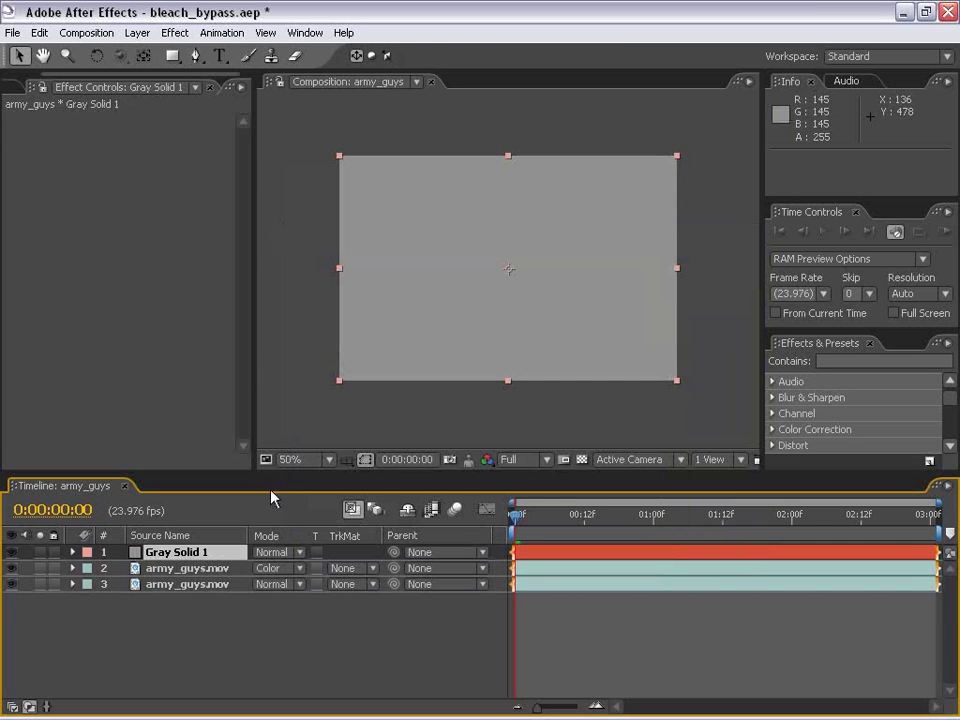
# - Move Gray Solid 1 below the top army_guys layer and check the washed-out result
pyautogui.moveTo(181, 553); pyautogui.dragTo(176, 578)
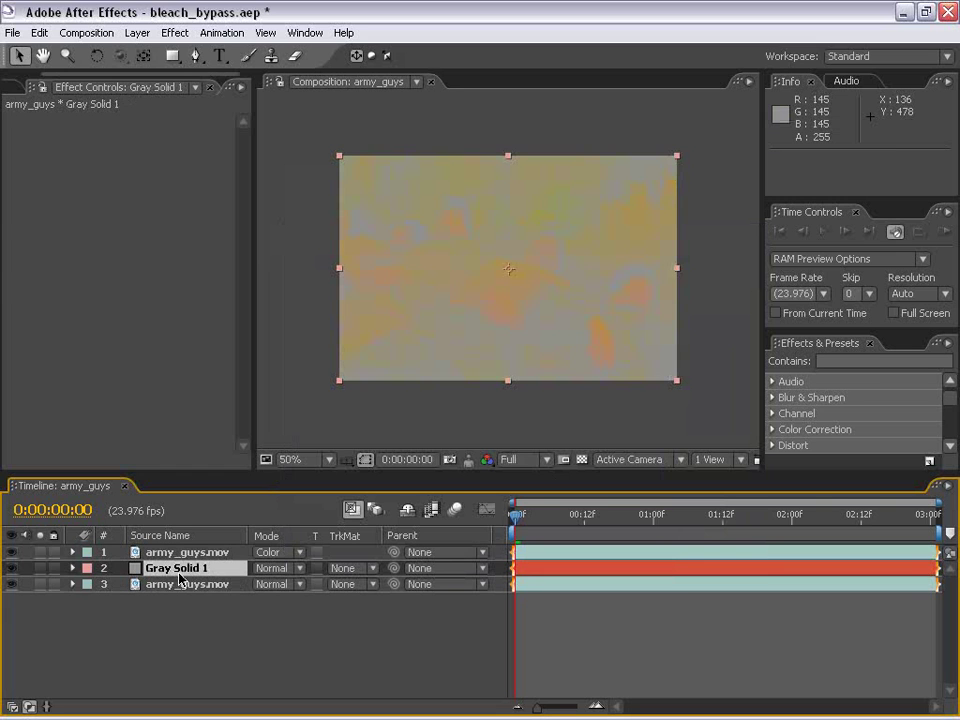
pyautogui.press('`')
pyautogui.press('/')
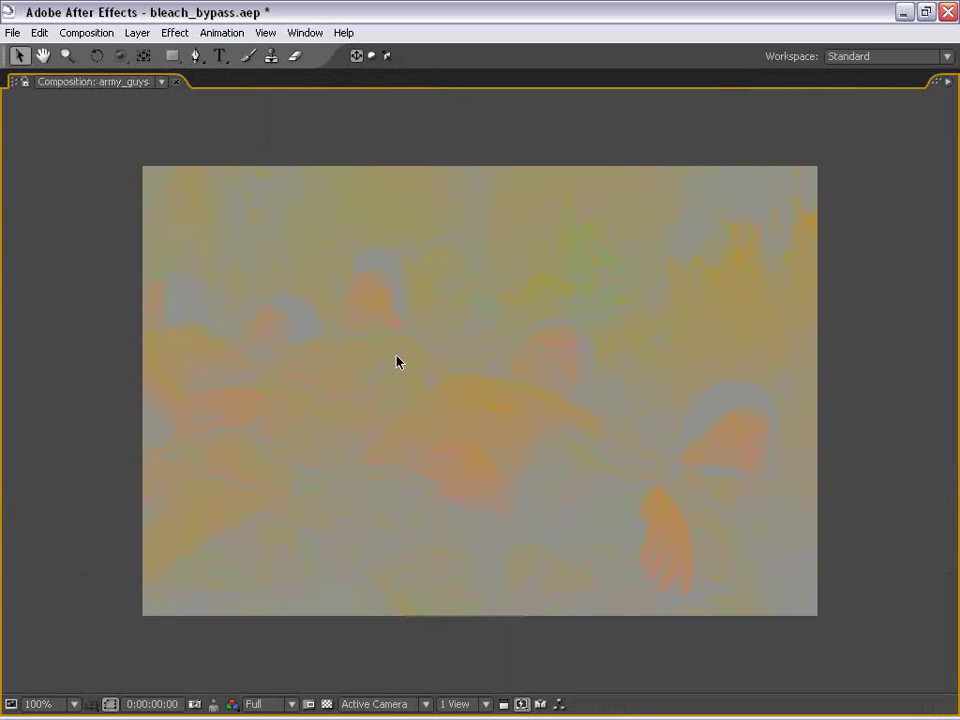
pyautogui.press('`')
pyautogui.press(',')
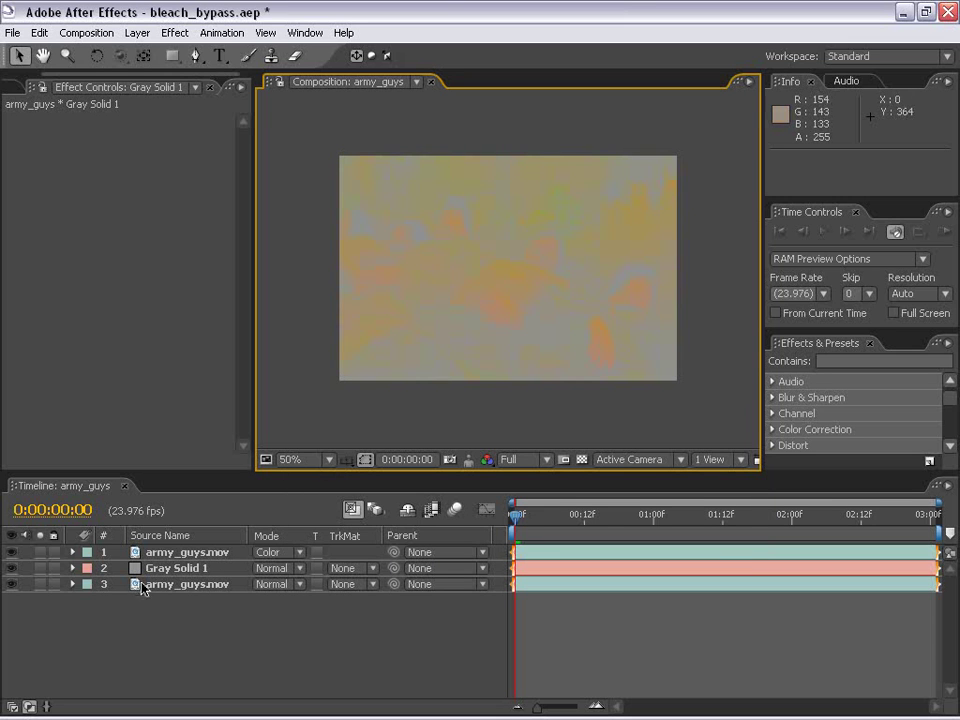
# - Delete Gray Solid 1 and the Color-mode army_guys.mov layer
pyautogui.click(172, 570)
pyautogui.press('Delete')
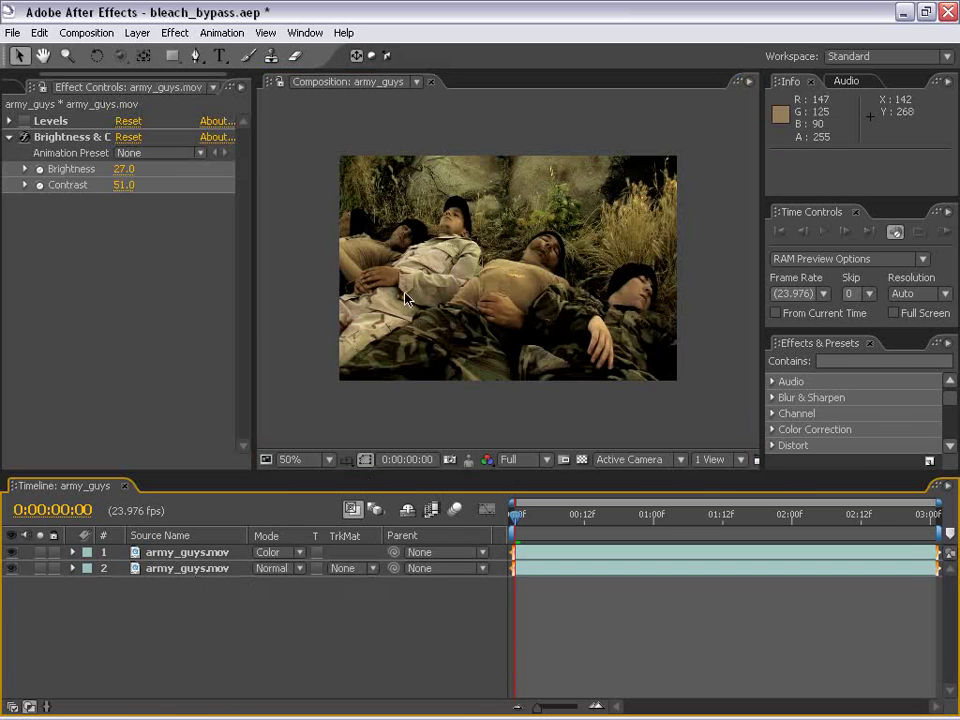
pyautogui.press('`')
pyautogui.press('`')
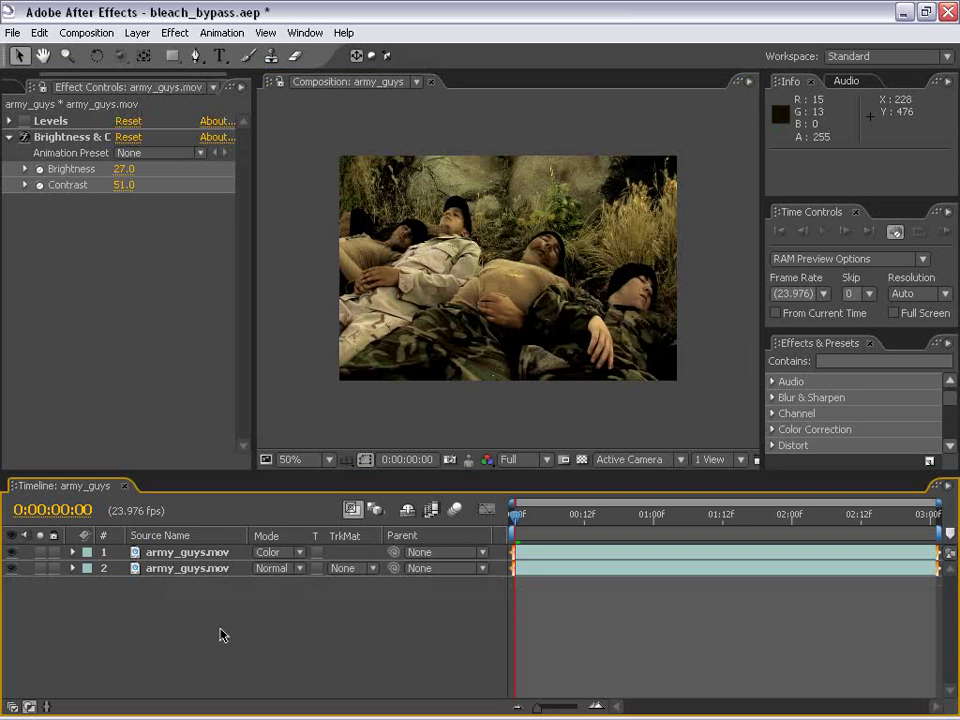
pyautogui.click(186, 553)
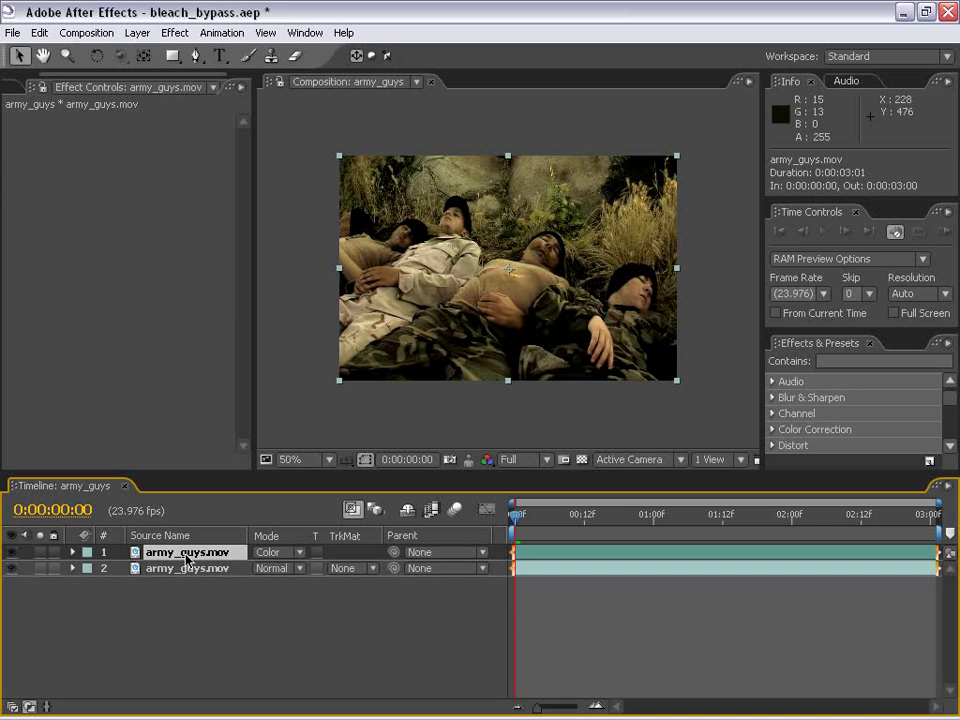
pyautogui.press('Delete')
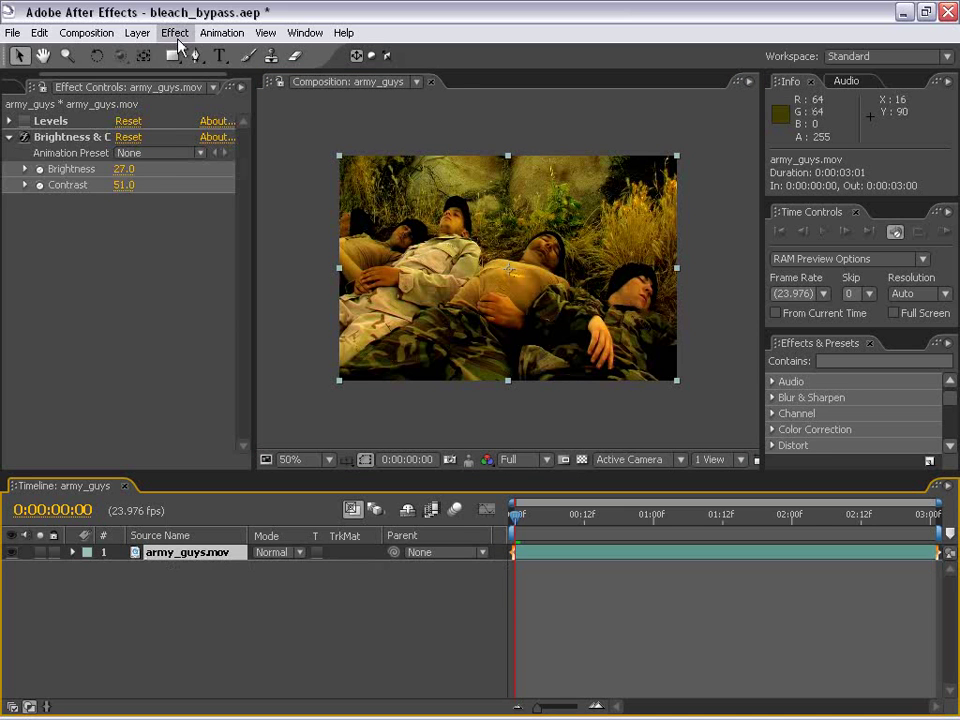
# - Apply Channel > CC Composite to army_guys.mov with Composite Original set to Color
pyautogui.click(176, 36)
pyautogui.moveTo(215, 172)
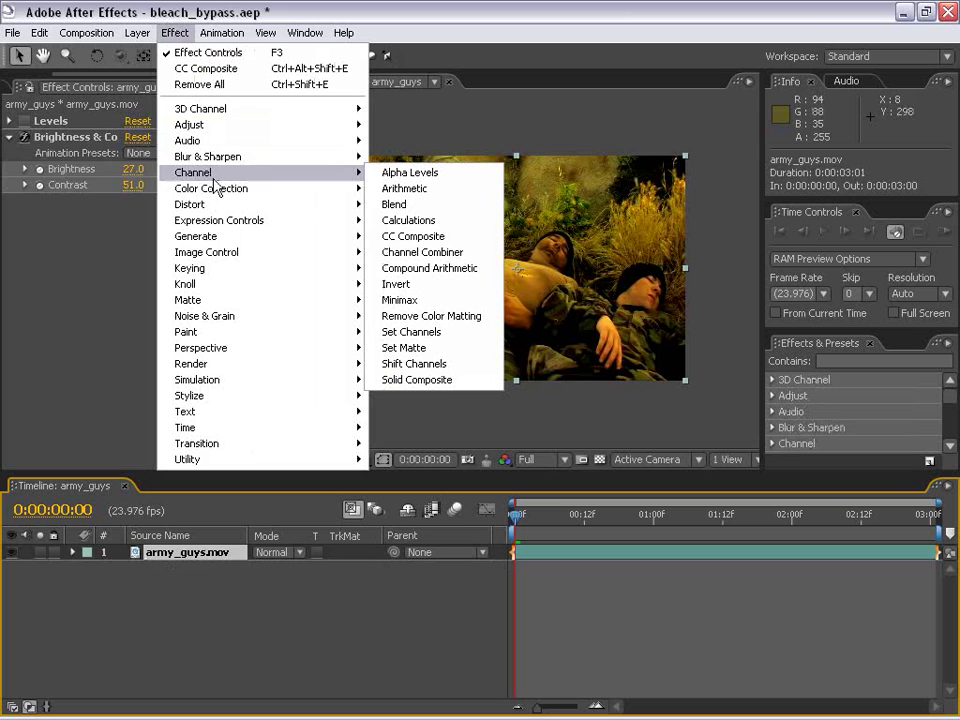
pyautogui.click(414, 237)
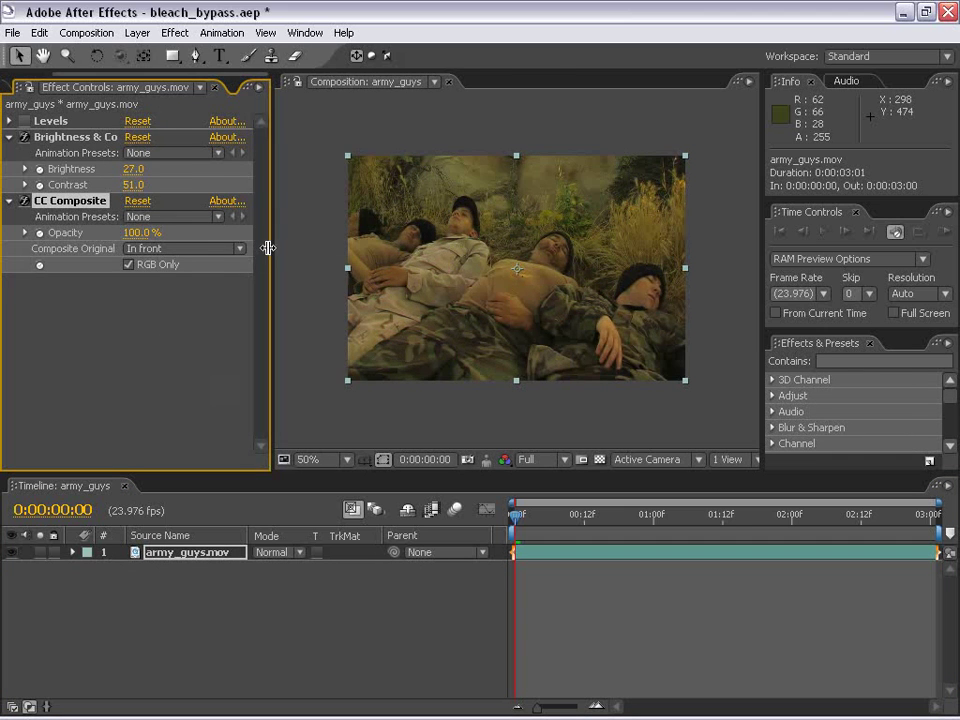
pyautogui.moveTo(269, 246); pyautogui.dragTo(381, 246)
pyautogui.click(208, 248)
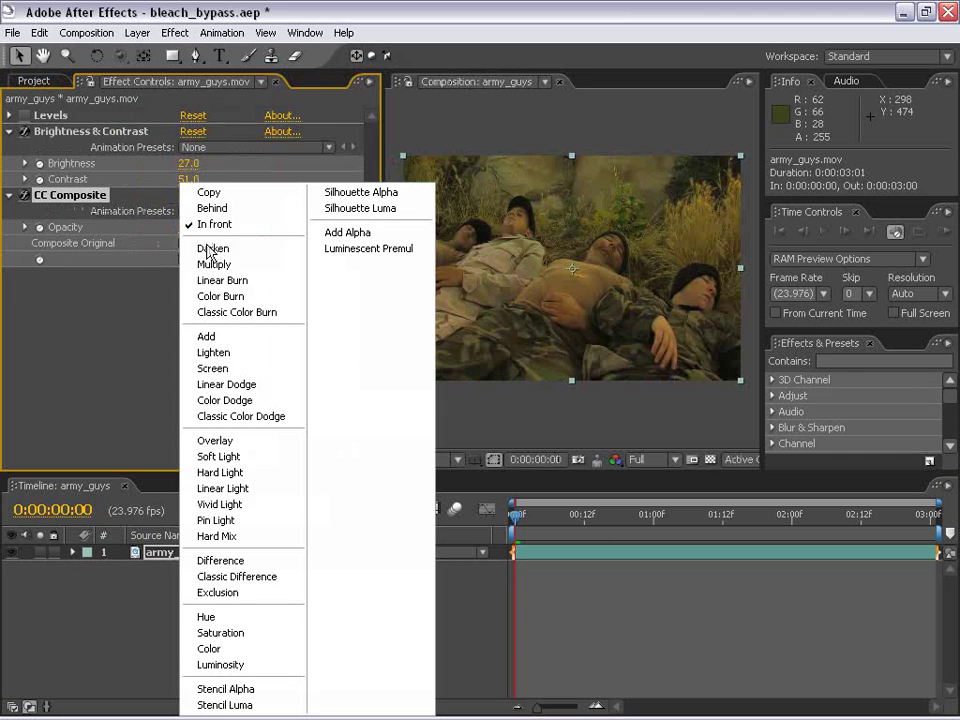
pyautogui.click(204, 648)
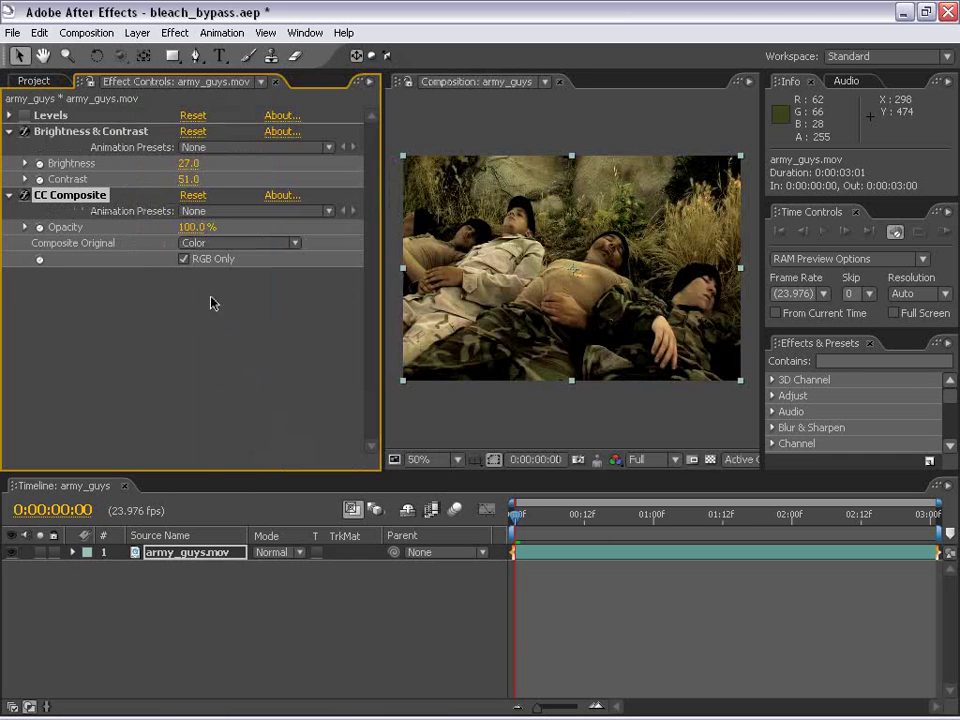
# - Delete the Levels effect from army_guys.mov
pyautogui.moveTo(389, 277); pyautogui.dragTo(203, 282)
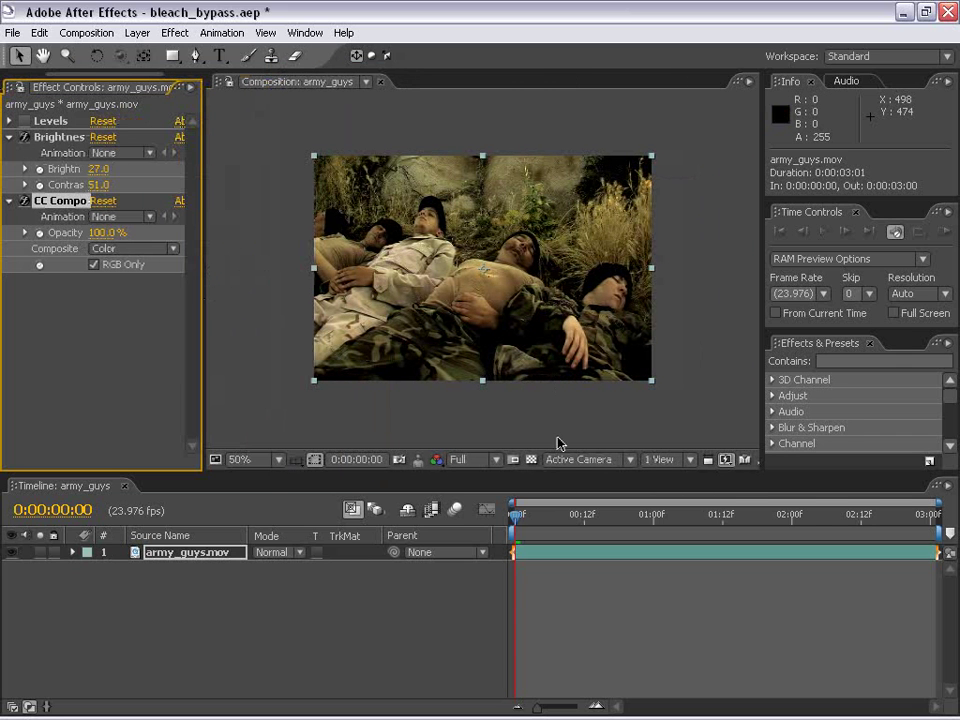
pyautogui.moveTo(204, 189); pyautogui.dragTo(341, 190)
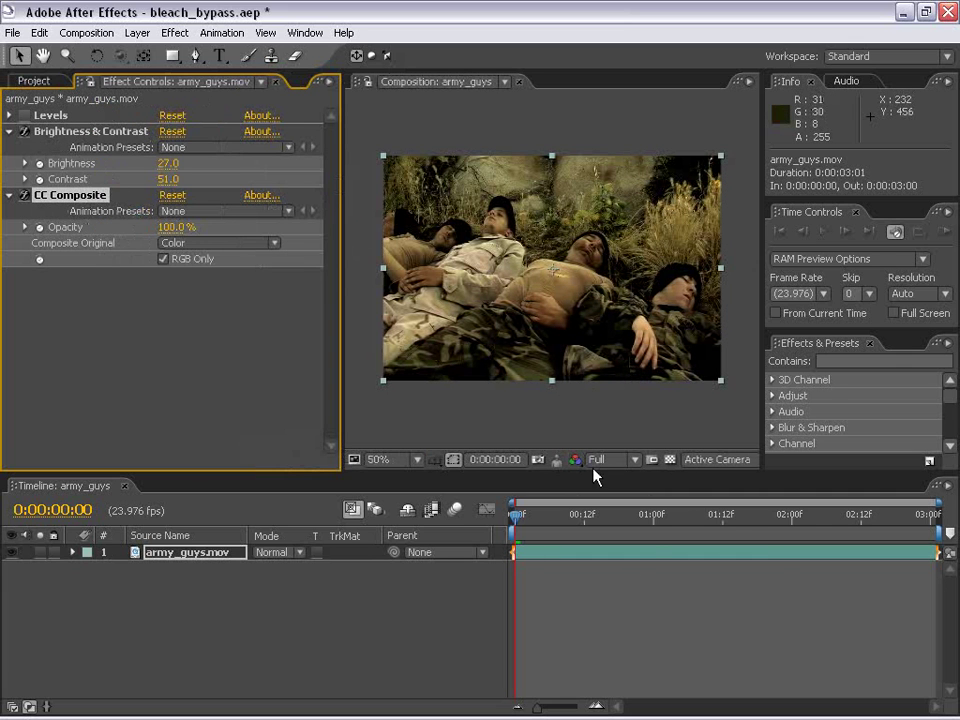
pyautogui.click(50, 116)
pyautogui.press('Delete')
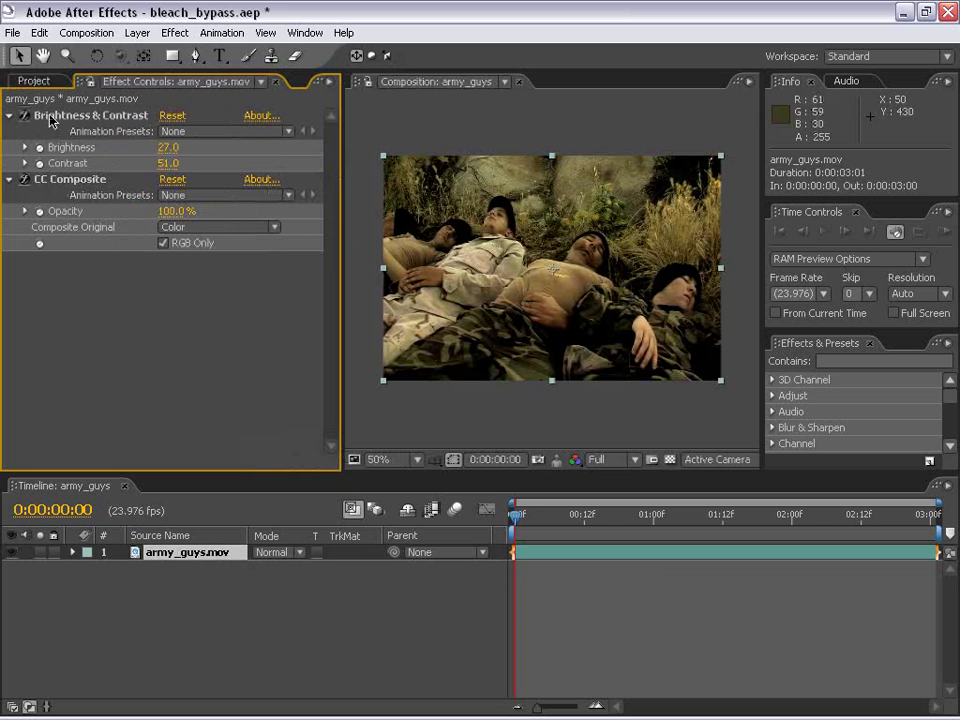
# - Set Brightness to 28 and Contrast to 67, then play the footage full-screen
pyautogui.moveTo(167, 147)
pyautogui.mouseDown()
pyautogui.moveTo(180, 147)
pyautogui.moveTo(170, 147)
pyautogui.moveTo(193, 167)
pyautogui.moveTo(162, 147)
pyautogui.moveTo(152, 161)
pyautogui.mouseUp()
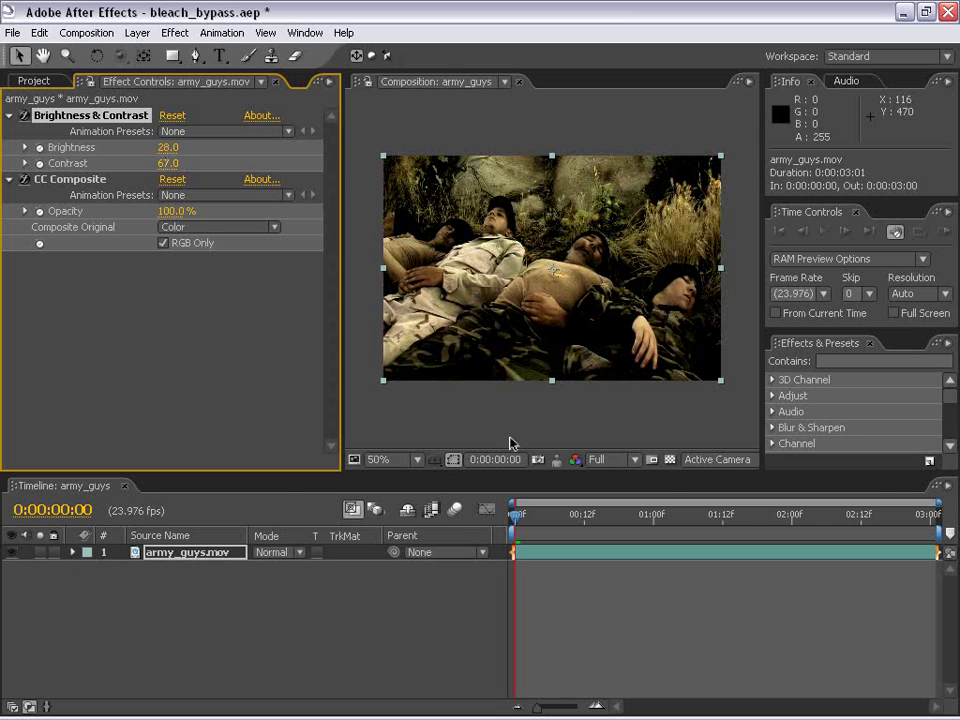
pyautogui.press('`')
pyautogui.press('space')
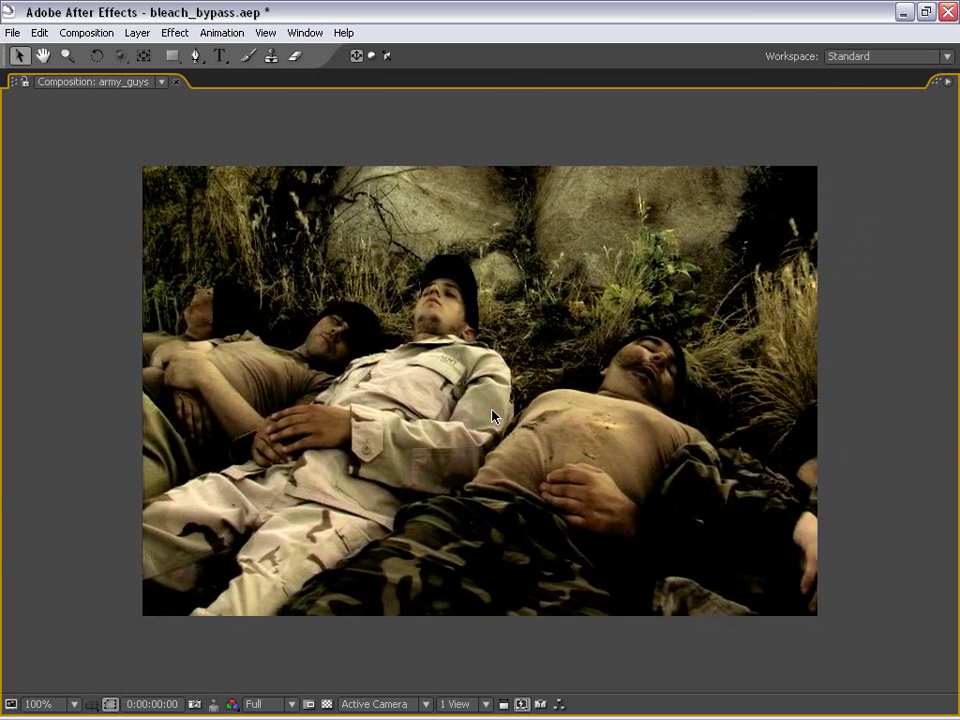
pyautogui.press('`')
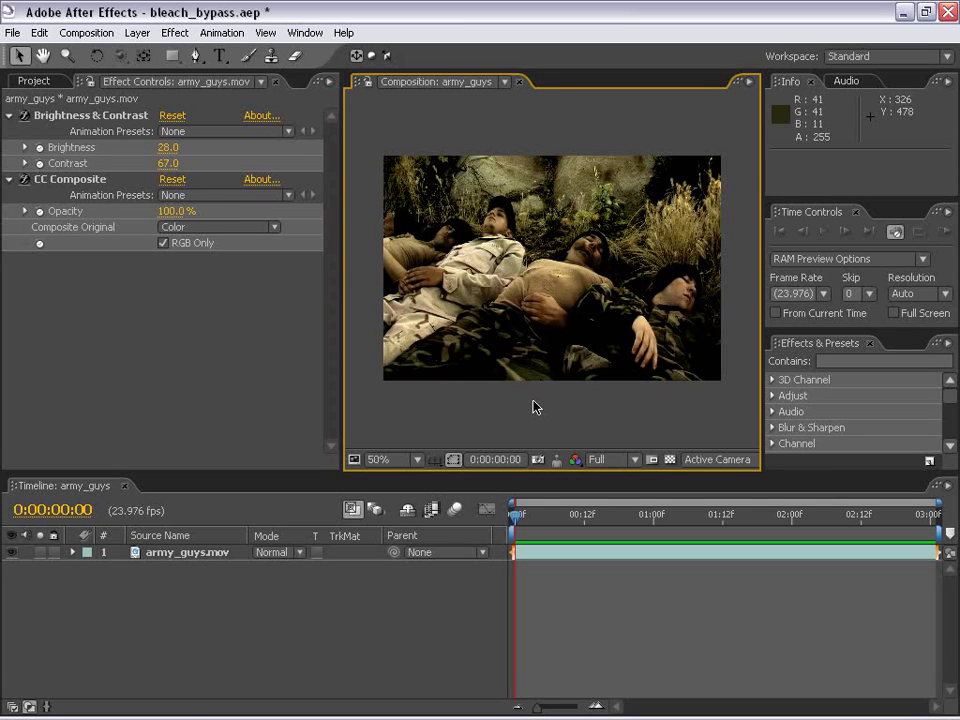
pyautogui.click(412, 372)
pyautogui.press('`')
pyautogui.press('.')
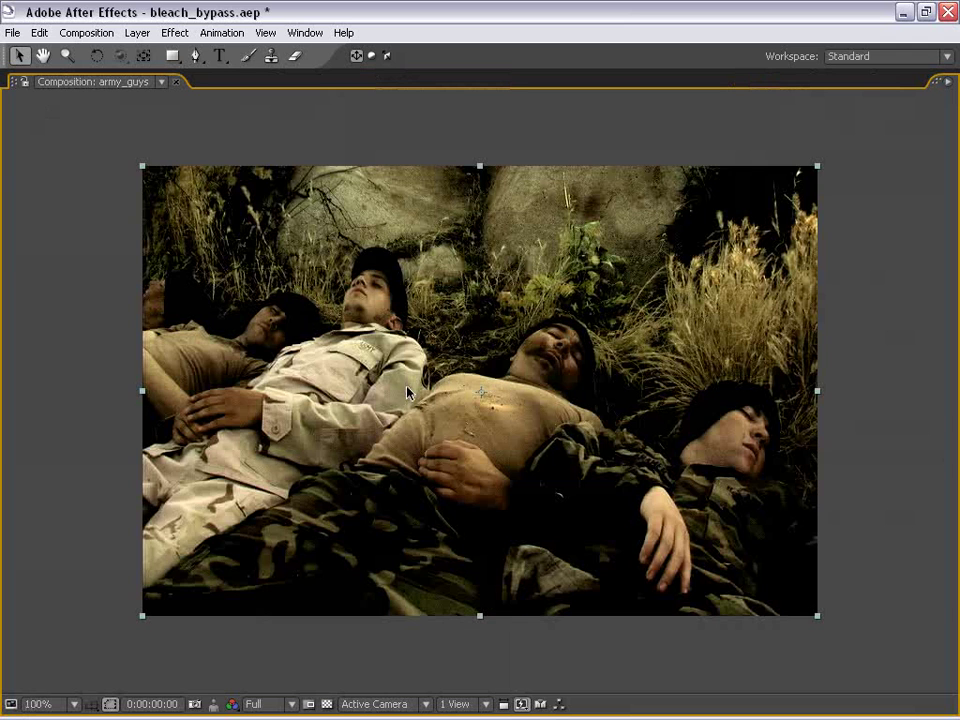
pyautogui.press(',')
pyautogui.press('`')
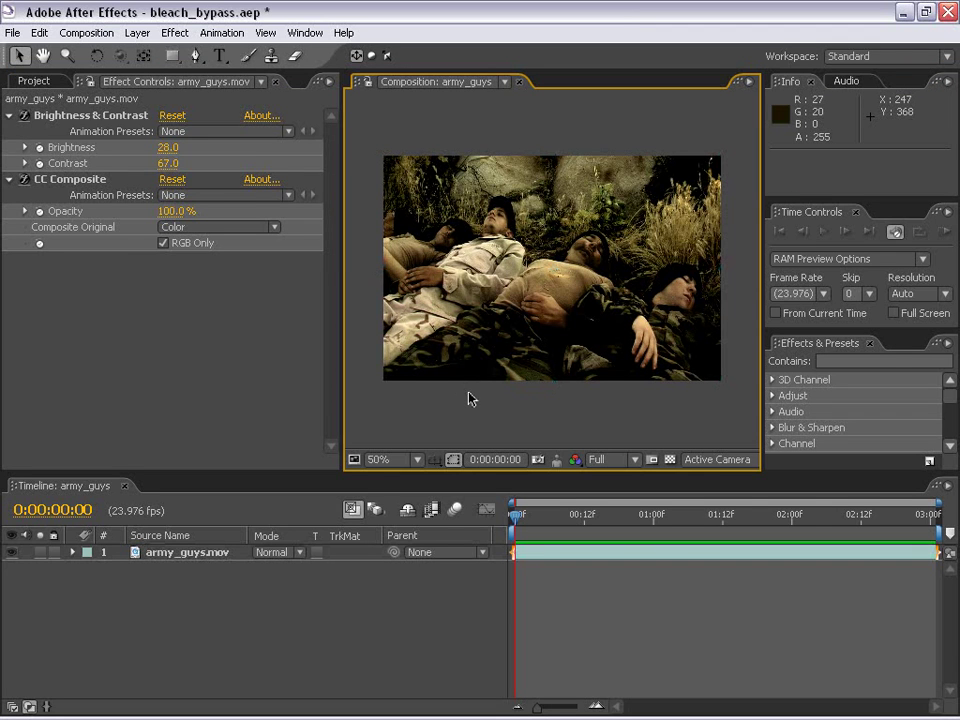